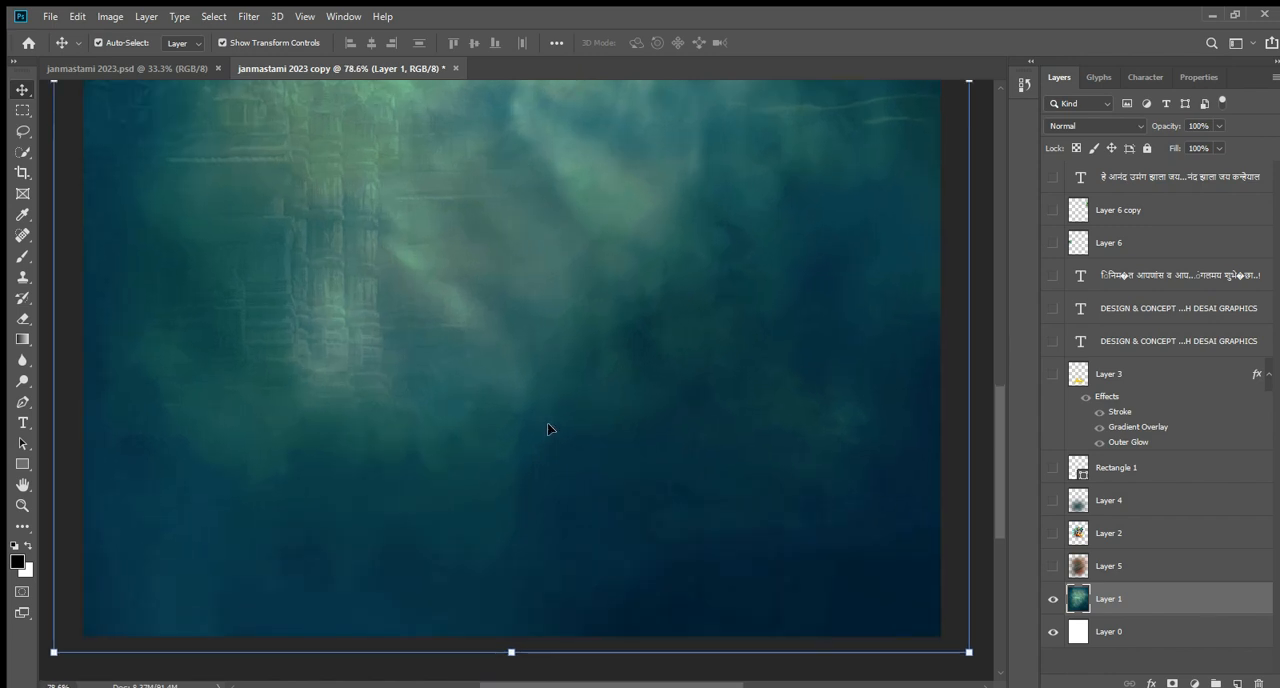
# Show the orange texture overlay on Layer 5 above the teal background and select that layer.
pyautogui.scroll(-5, 548, 430)
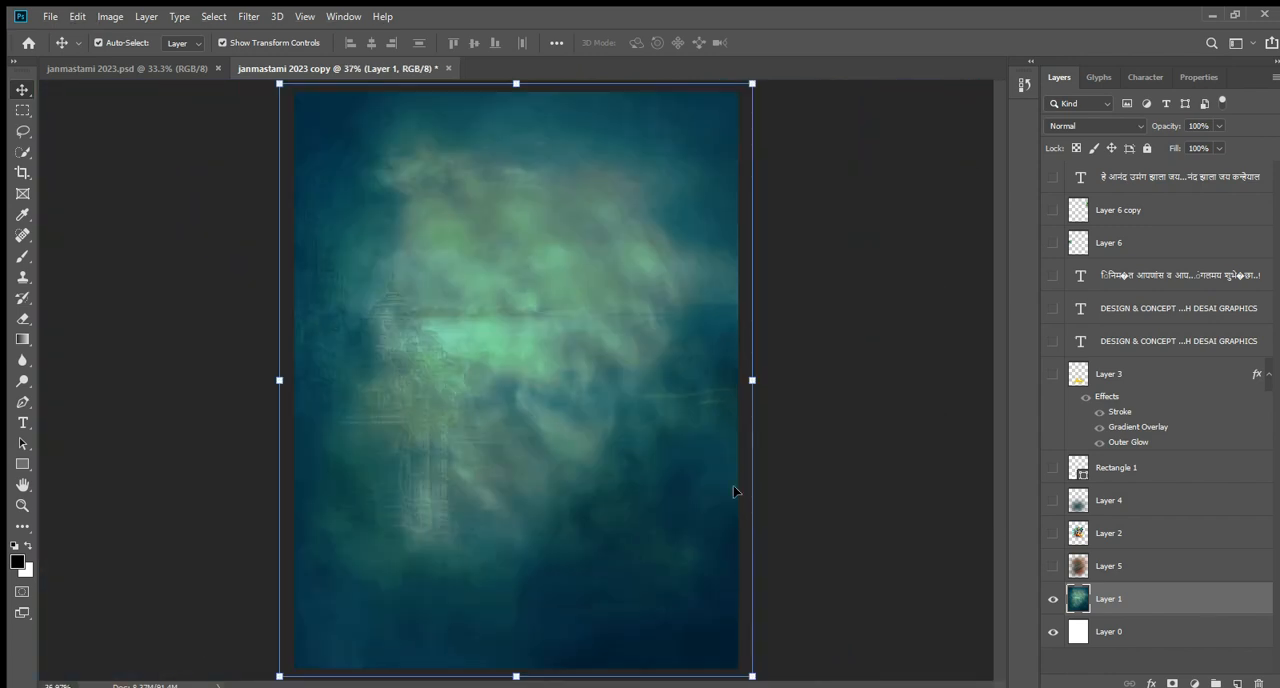
pyautogui.click(843, 431)
pyautogui.hotkey('ctrl', '-')
pyautogui.hotkey('ctrl', '-')
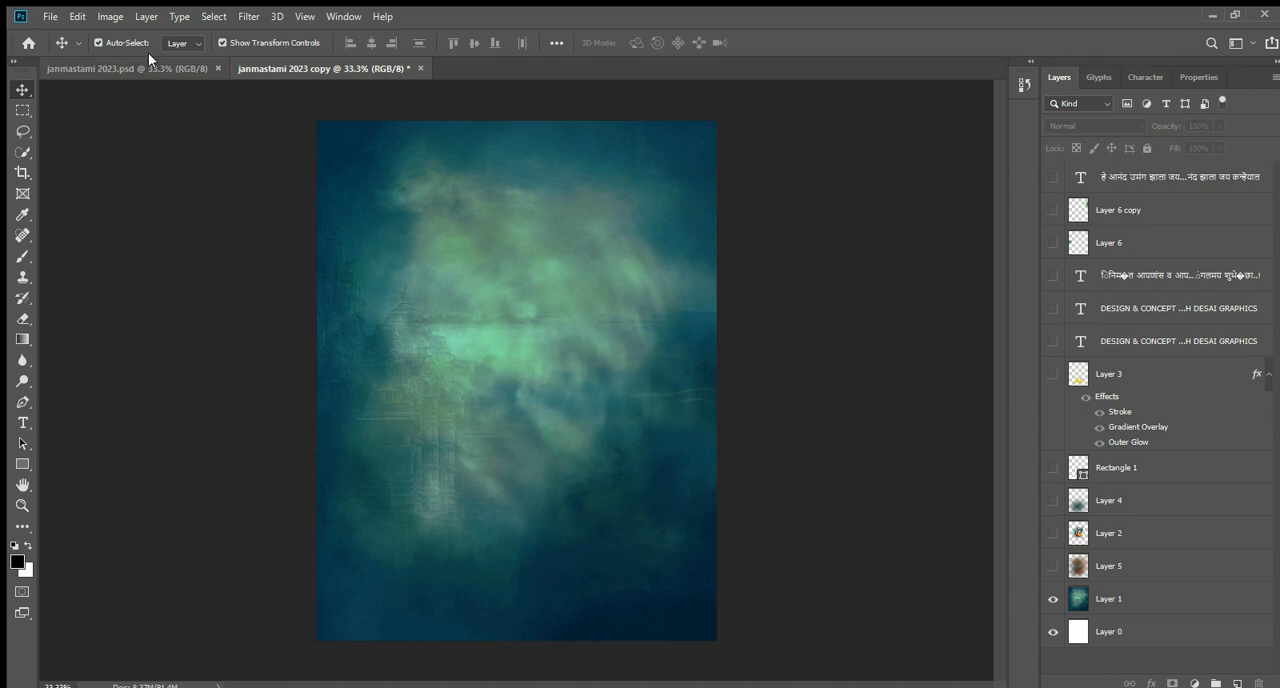
pyautogui.click(1052, 566)
pyautogui.click(507, 352)
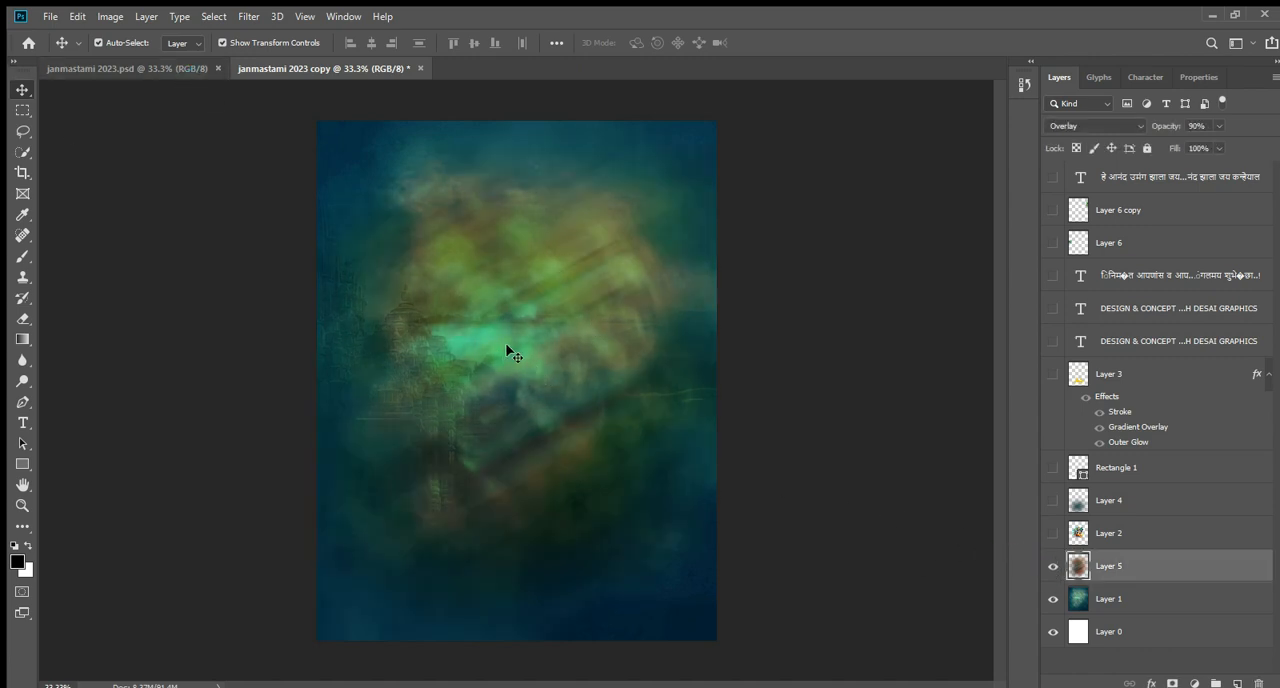
# Examine up close and at full view how the Layer 5 texture blends with the background.
pyautogui.scroll(3, 536, 266)
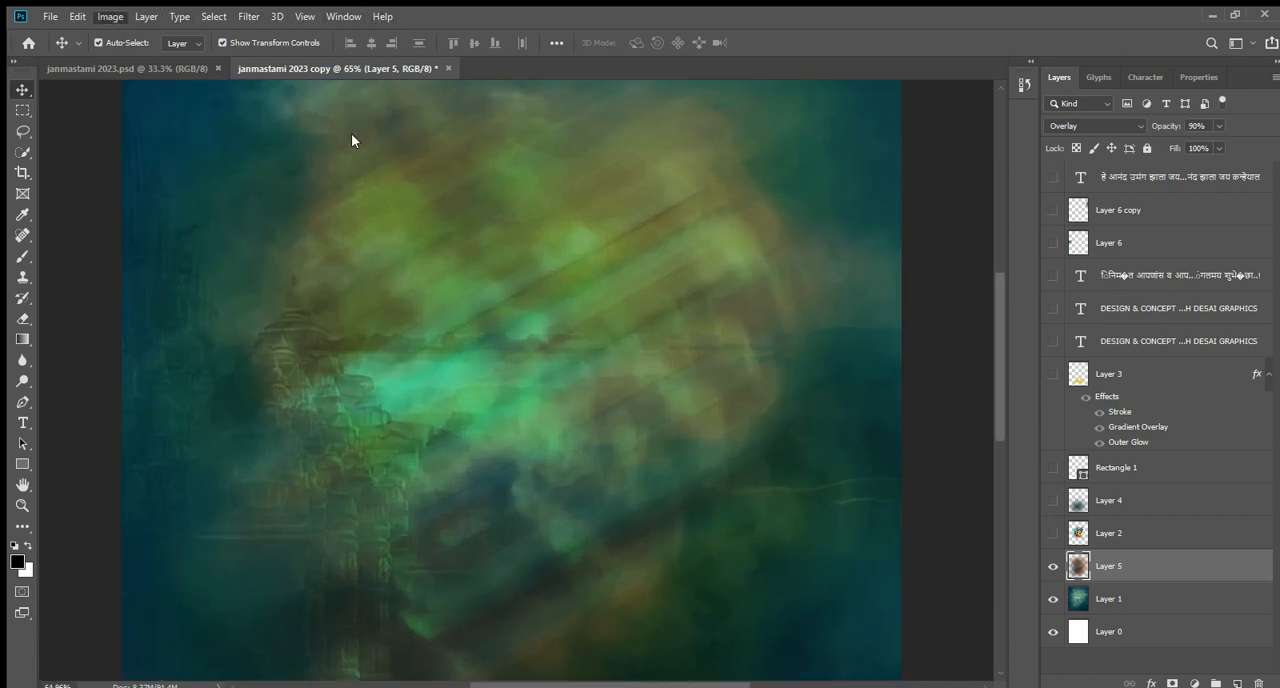
pyautogui.press('i')
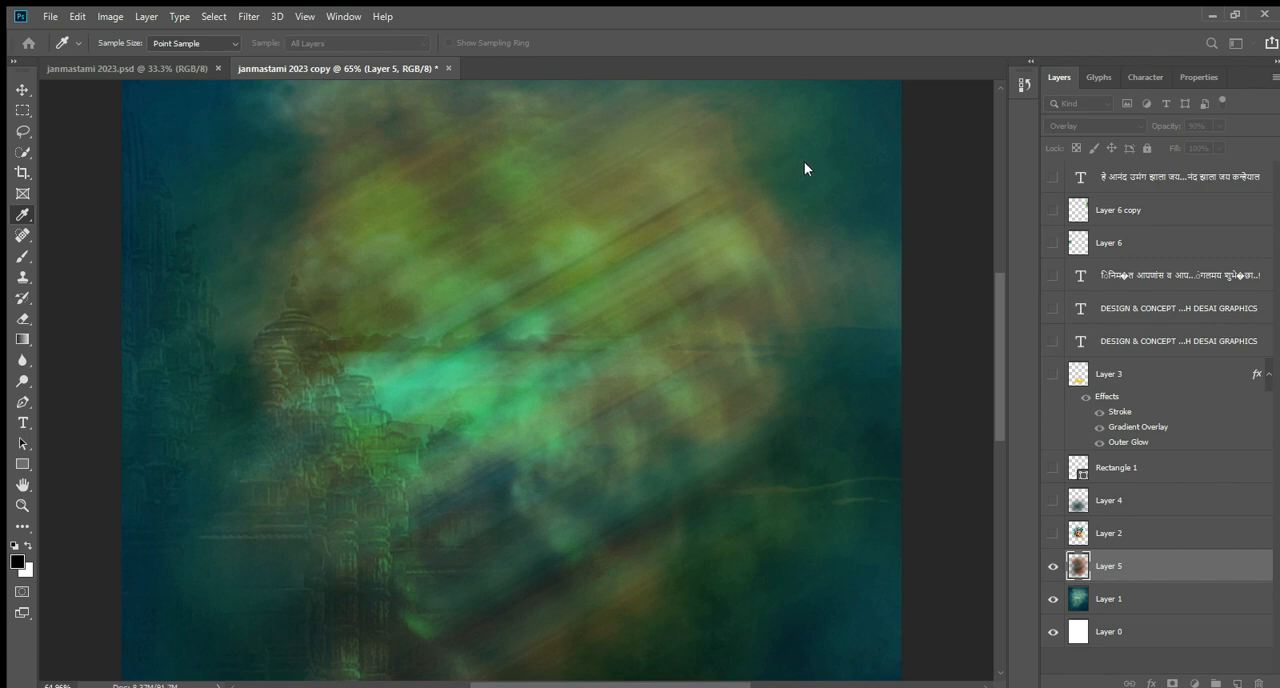
pyautogui.scroll(1, 846, 297)
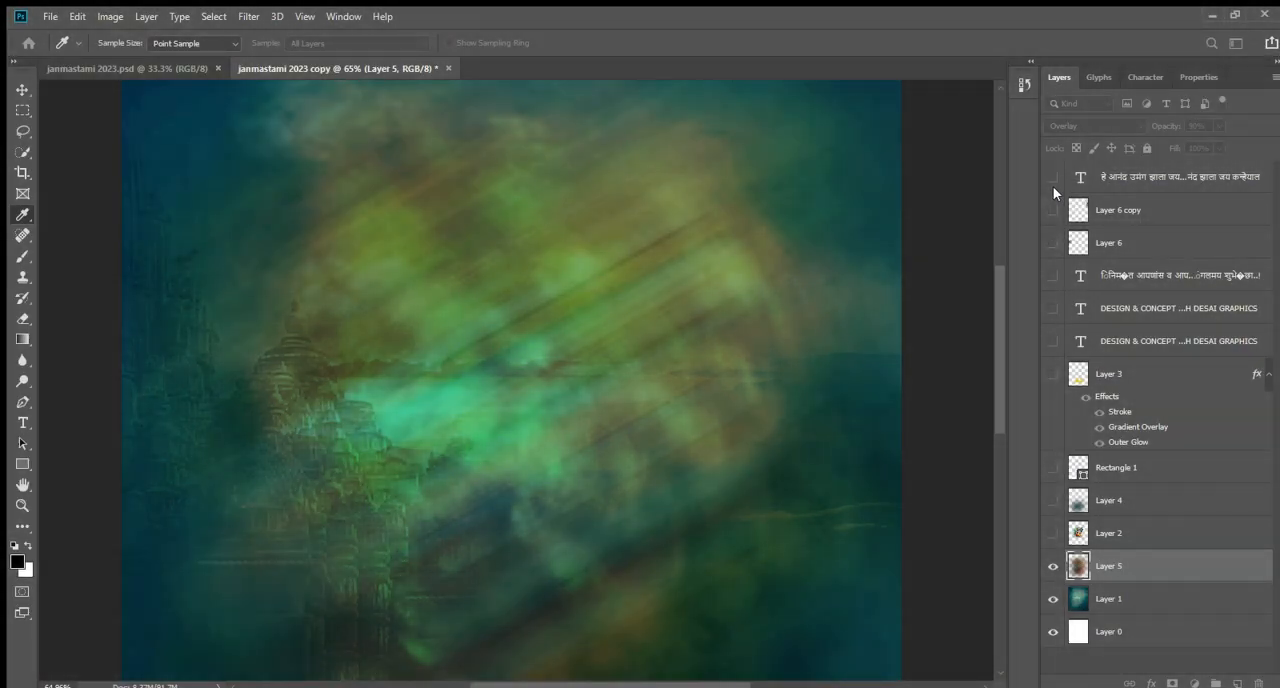
pyautogui.press('v')
pyautogui.click(907, 340)
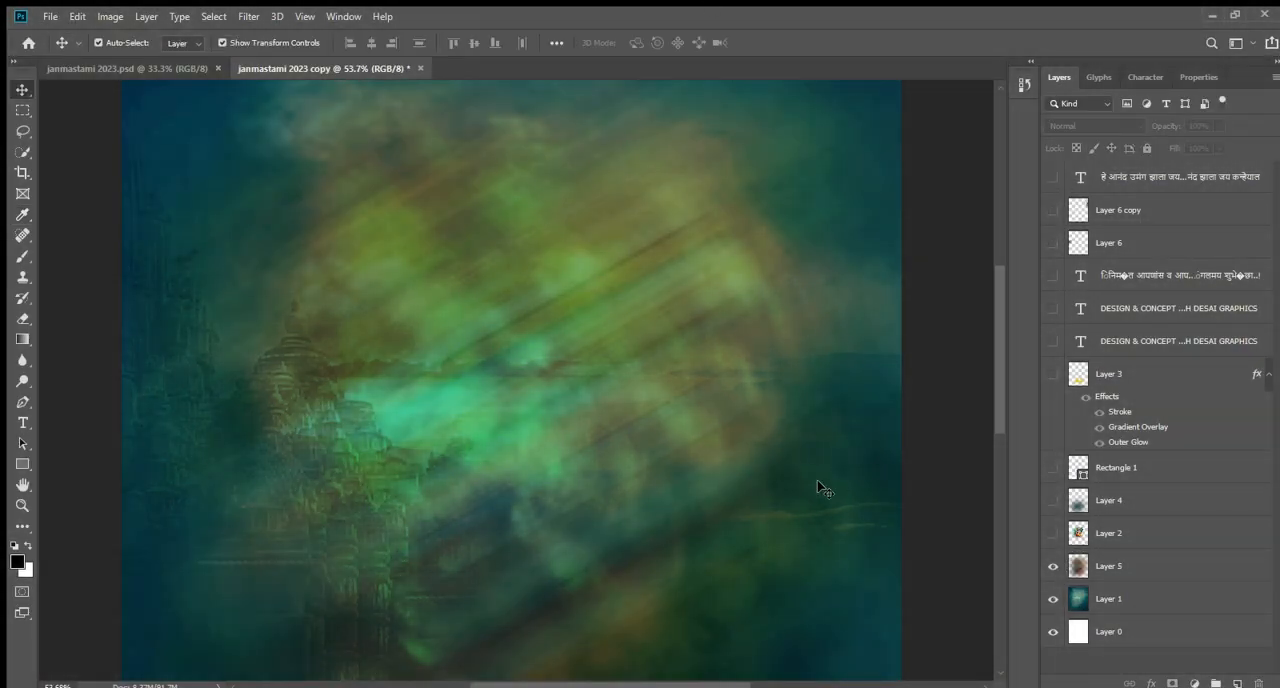
pyautogui.scroll(-3, 819, 486)
pyautogui.scroll(-2, 705, 508)
pyautogui.scroll(-2, 704, 508)
pyautogui.scroll(-2, 704, 515)
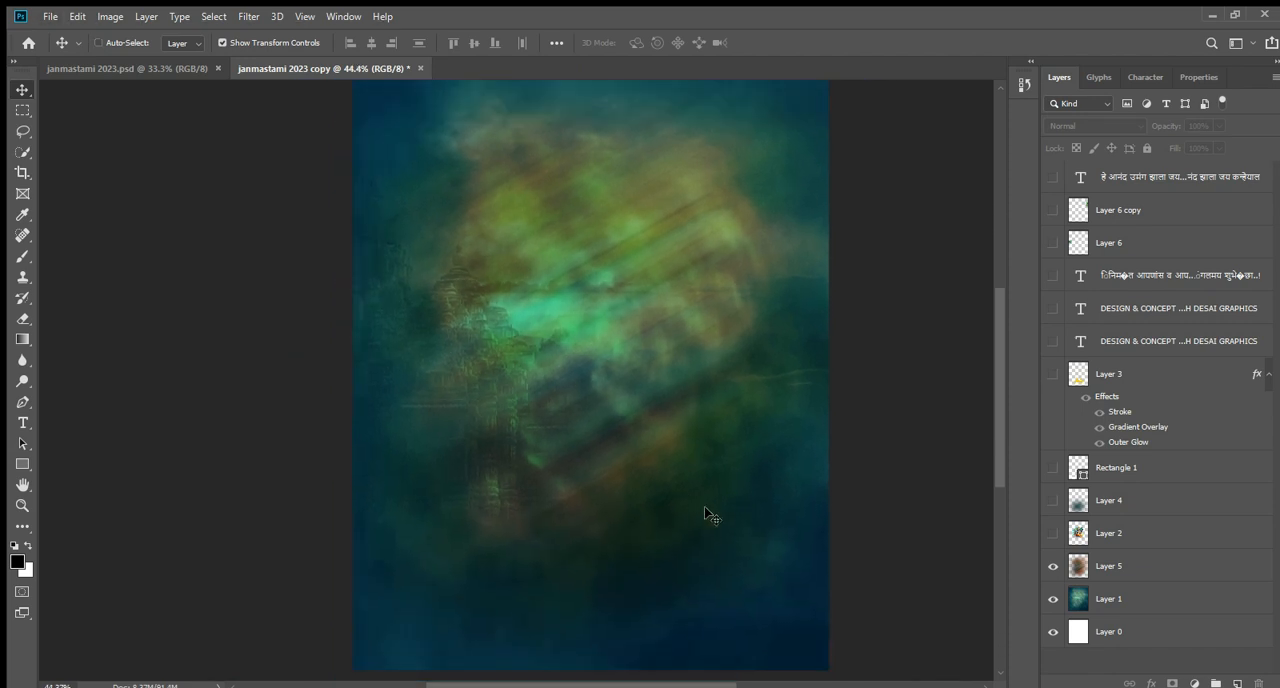
pyautogui.scroll(1, 705, 514)
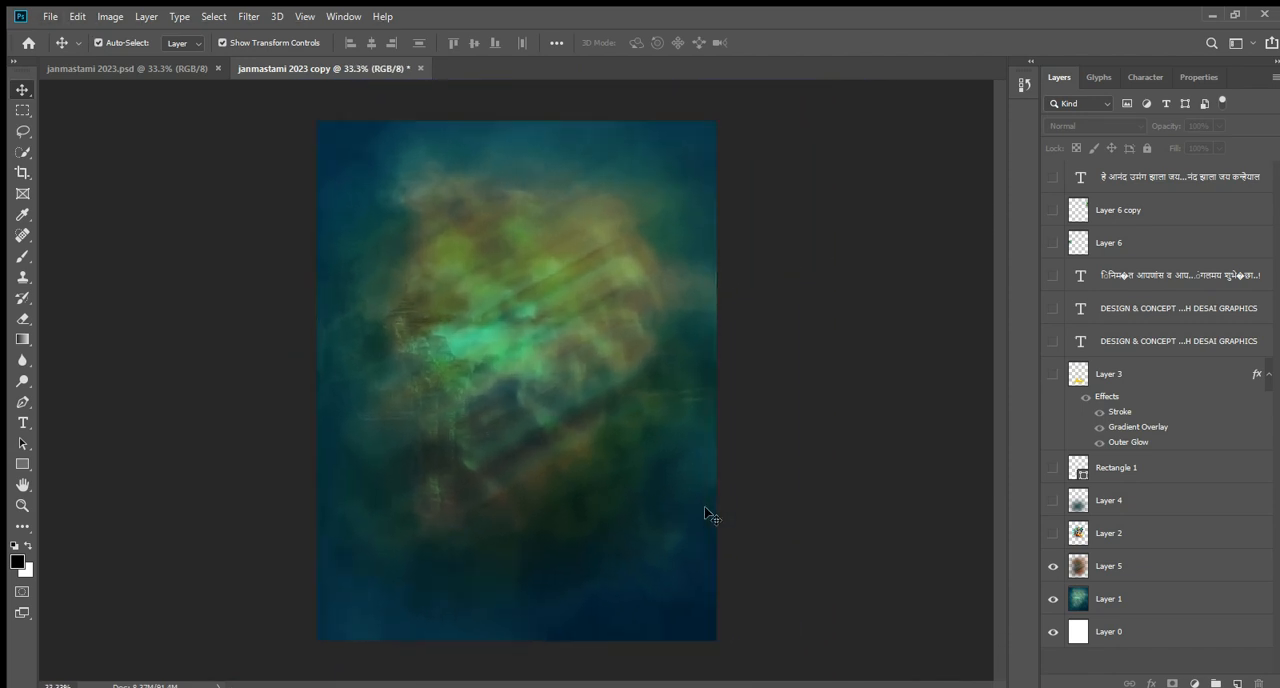
# Show the Krishna artwork on Layer 2 and inspect how its lower edge fades into the background.
pyautogui.click(1052, 533)
pyautogui.click(547, 330)
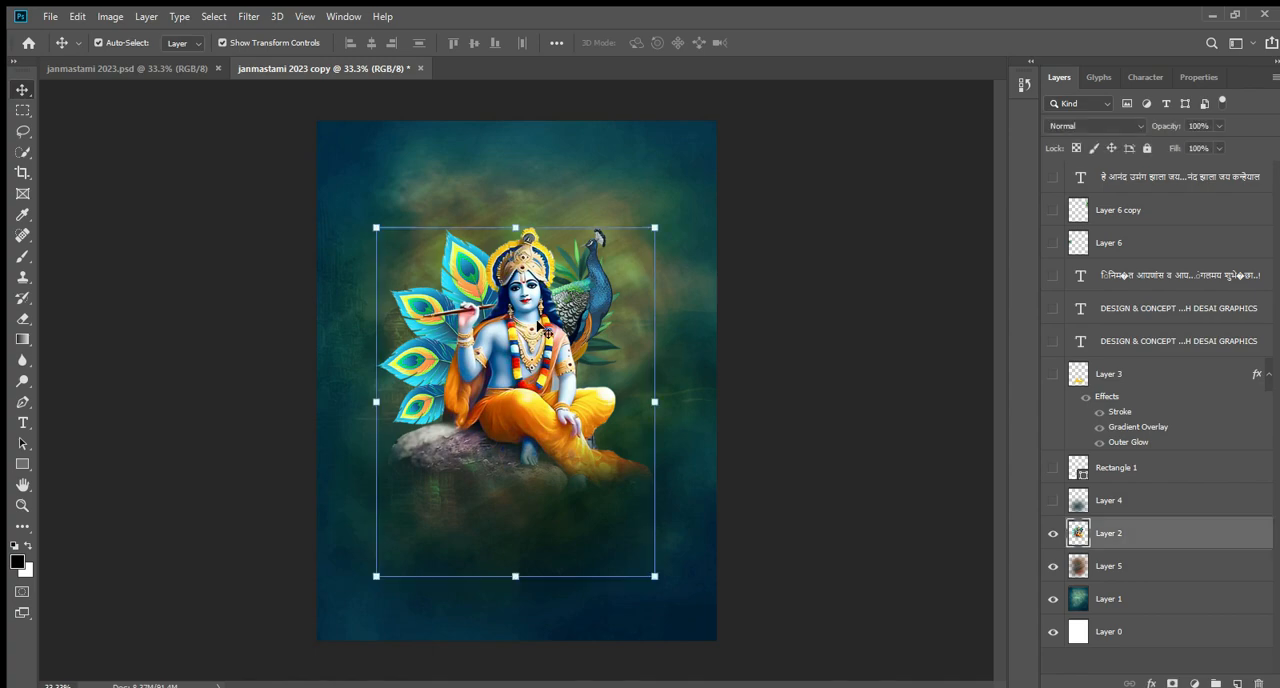
pyautogui.scroll(2, 473, 362)
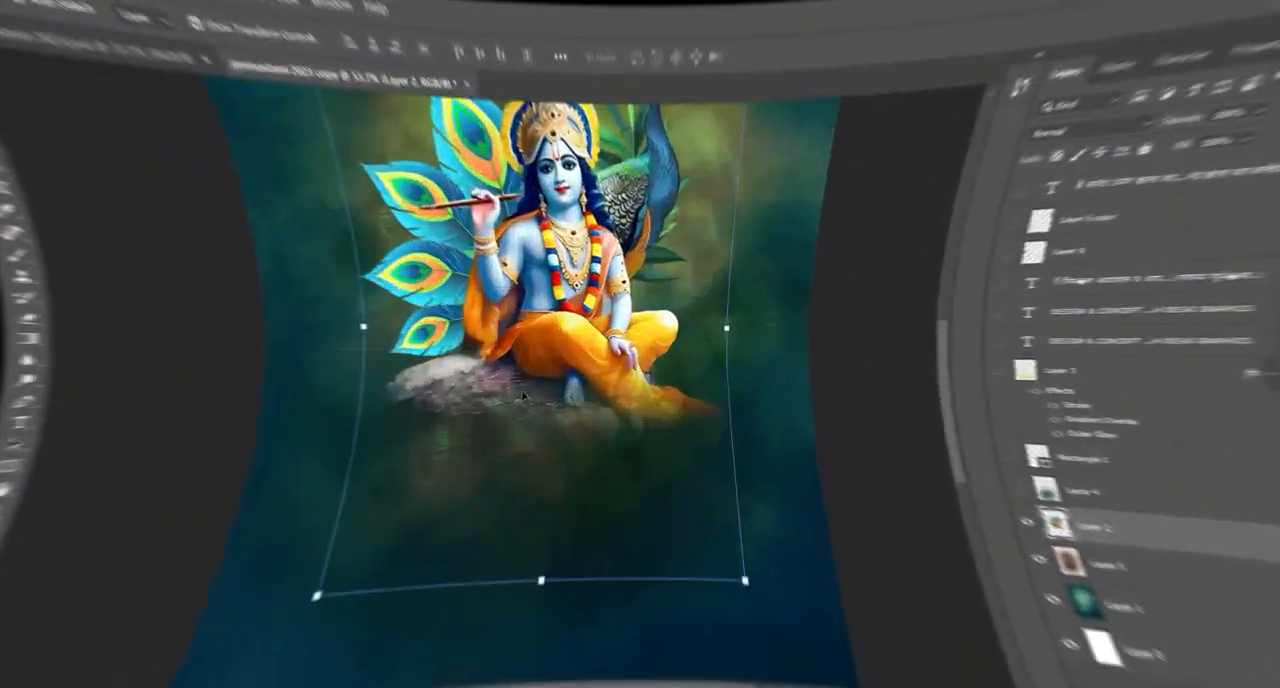
pyautogui.scroll(-3, 489, 415)
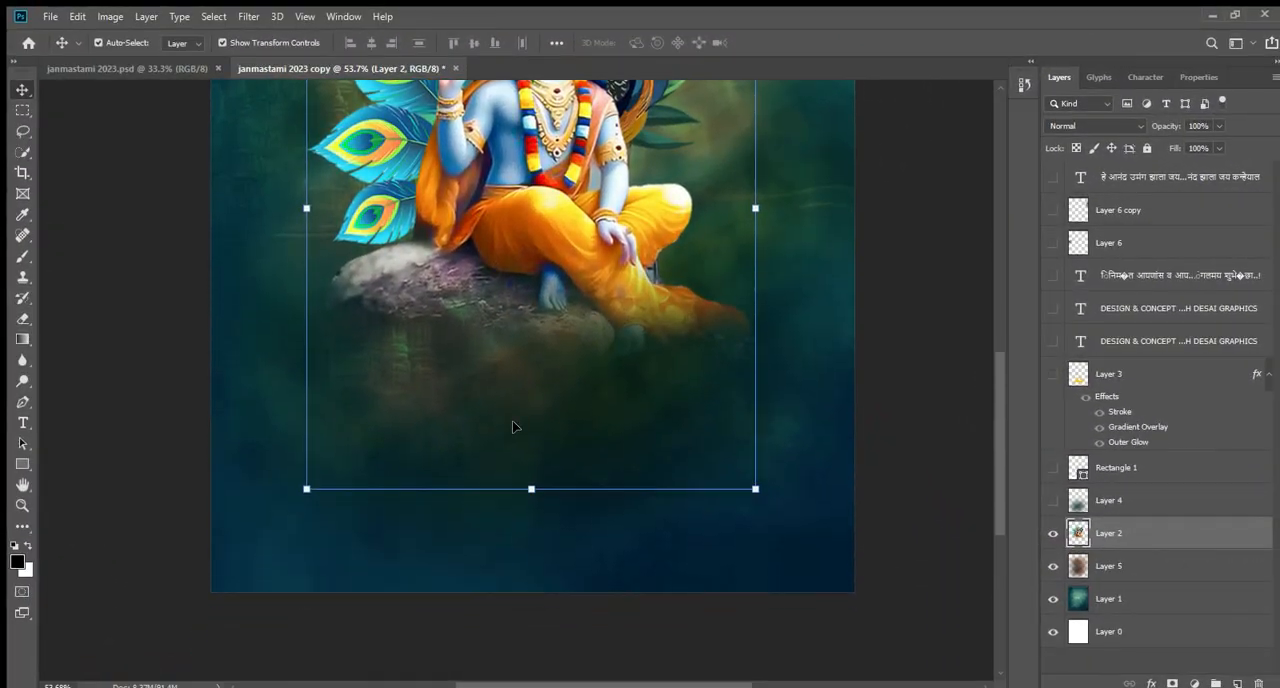
pyautogui.scroll(3, 515, 426)
pyautogui.scroll(3, 519, 405)
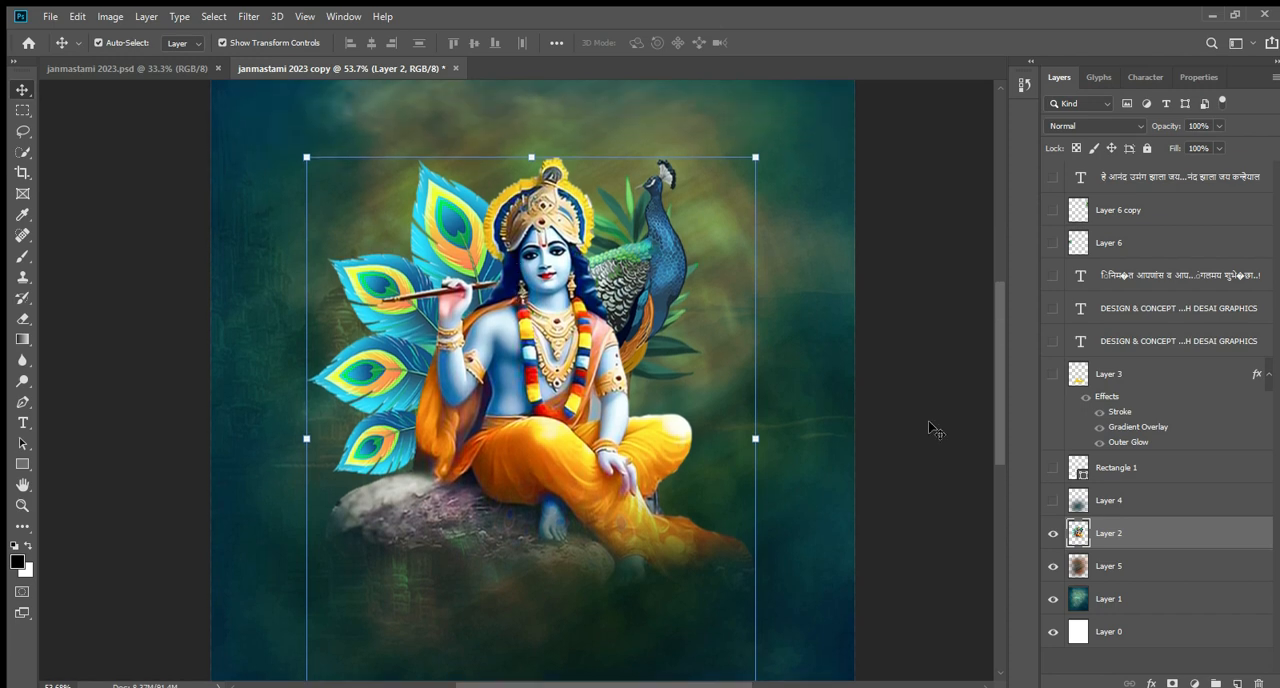
pyautogui.click(890, 445)
pyautogui.scroll(-3, 890, 447)
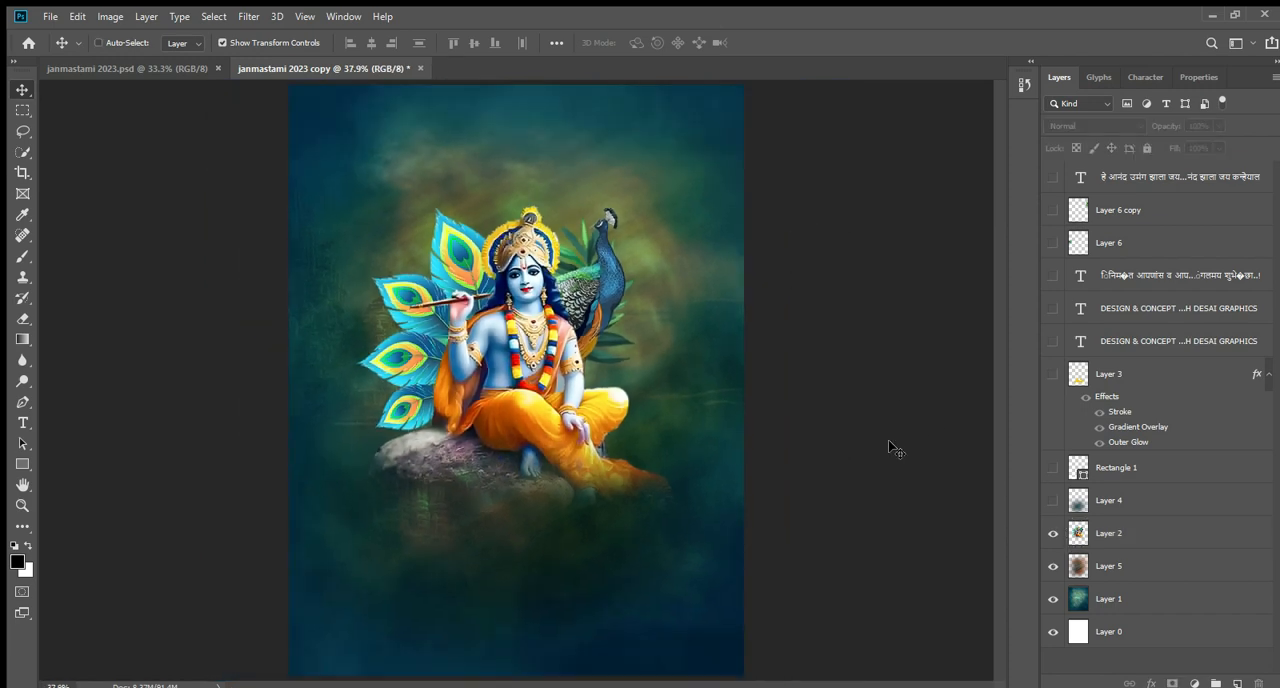
pyautogui.scroll(-3, 890, 447)
pyautogui.scroll(2, 890, 447)
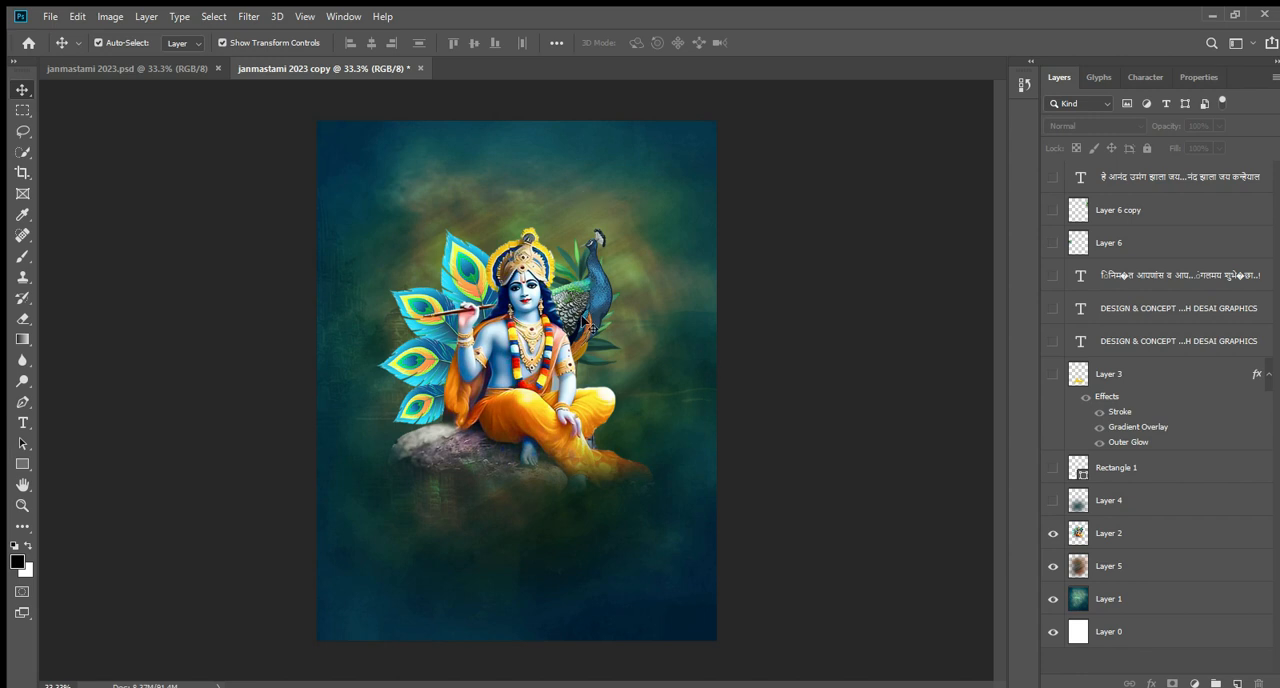
# Try to reposition the Krishna artwork on Layer 2 with a free transform.
pyautogui.click(519, 343)
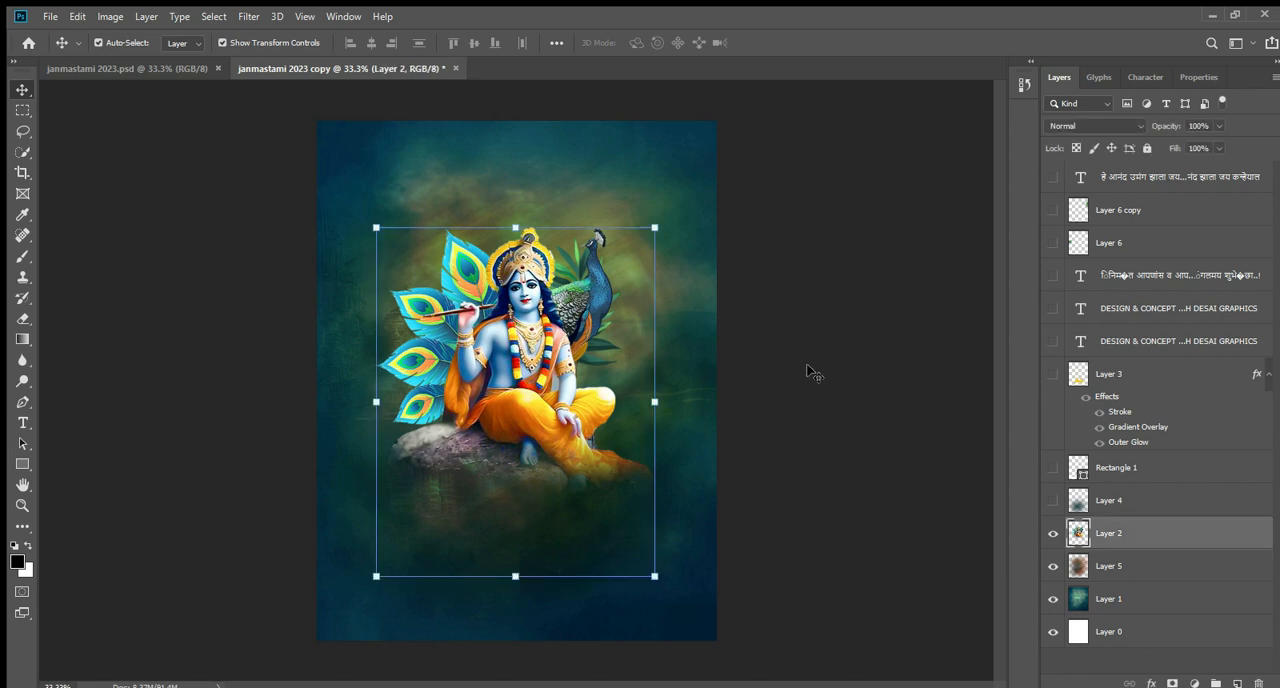
pyautogui.click(656, 227)
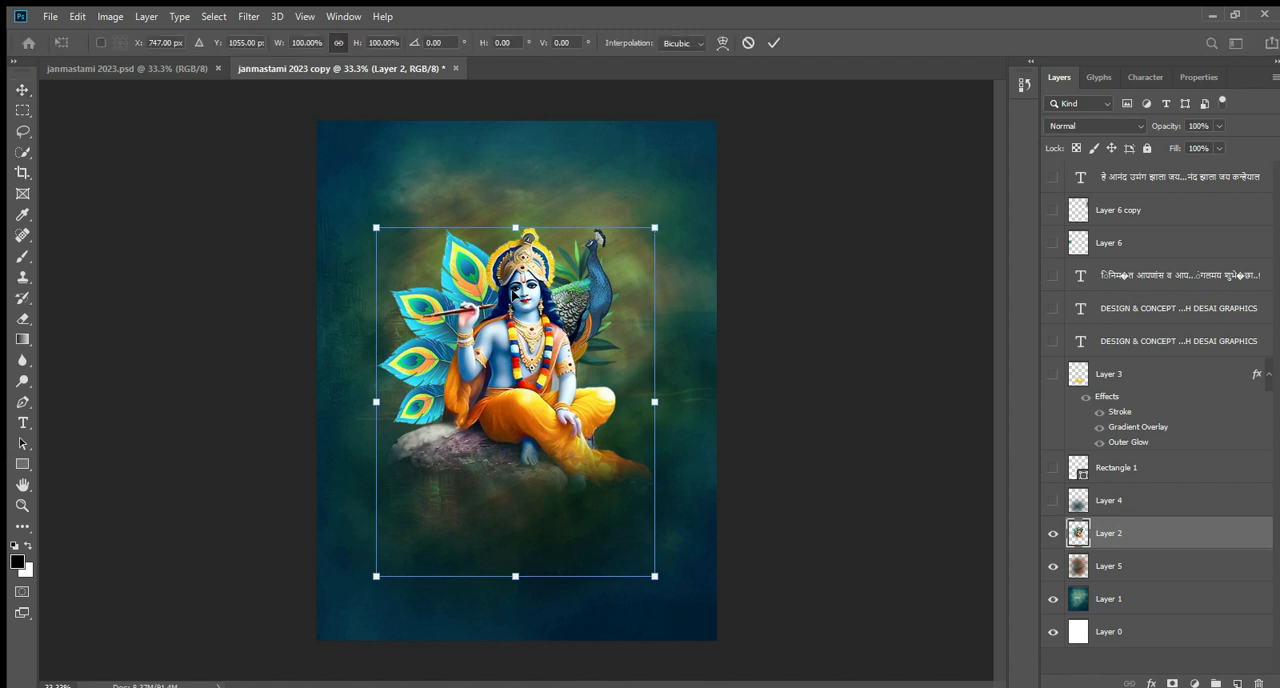
pyautogui.moveTo(511, 285); pyautogui.dragTo(524, 260)
pyautogui.press('Return')
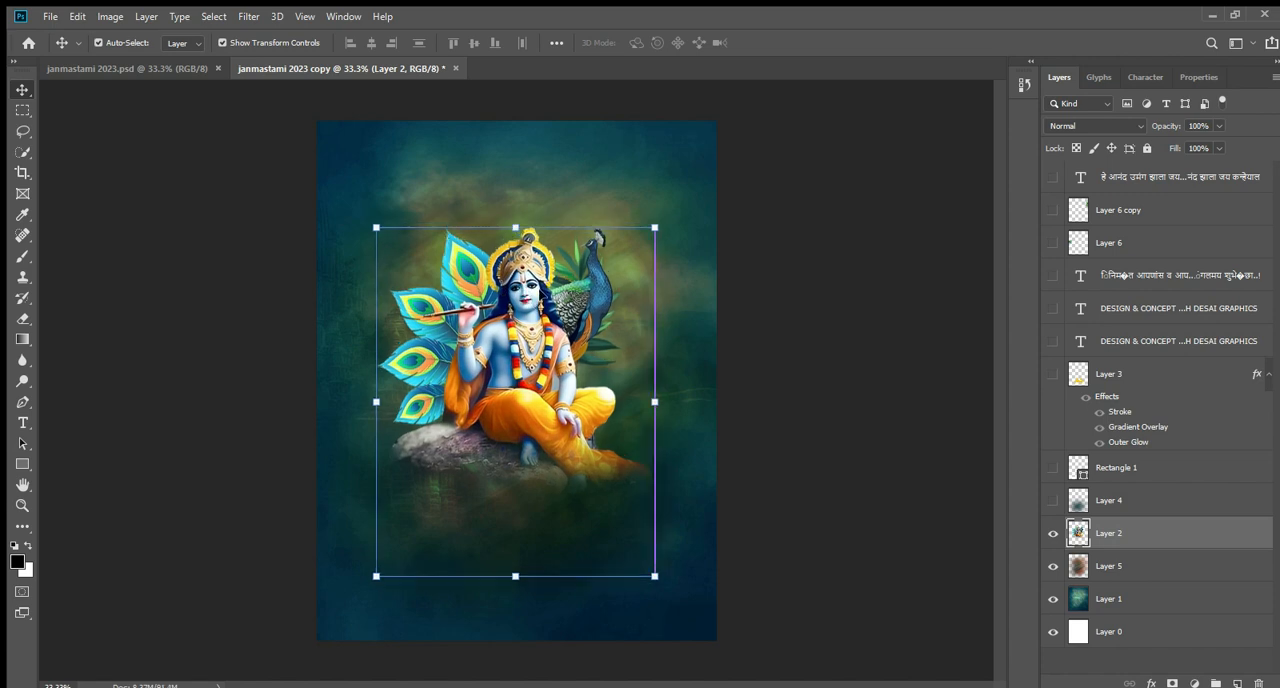
pyautogui.click(780, 395)
pyautogui.click(758, 432)
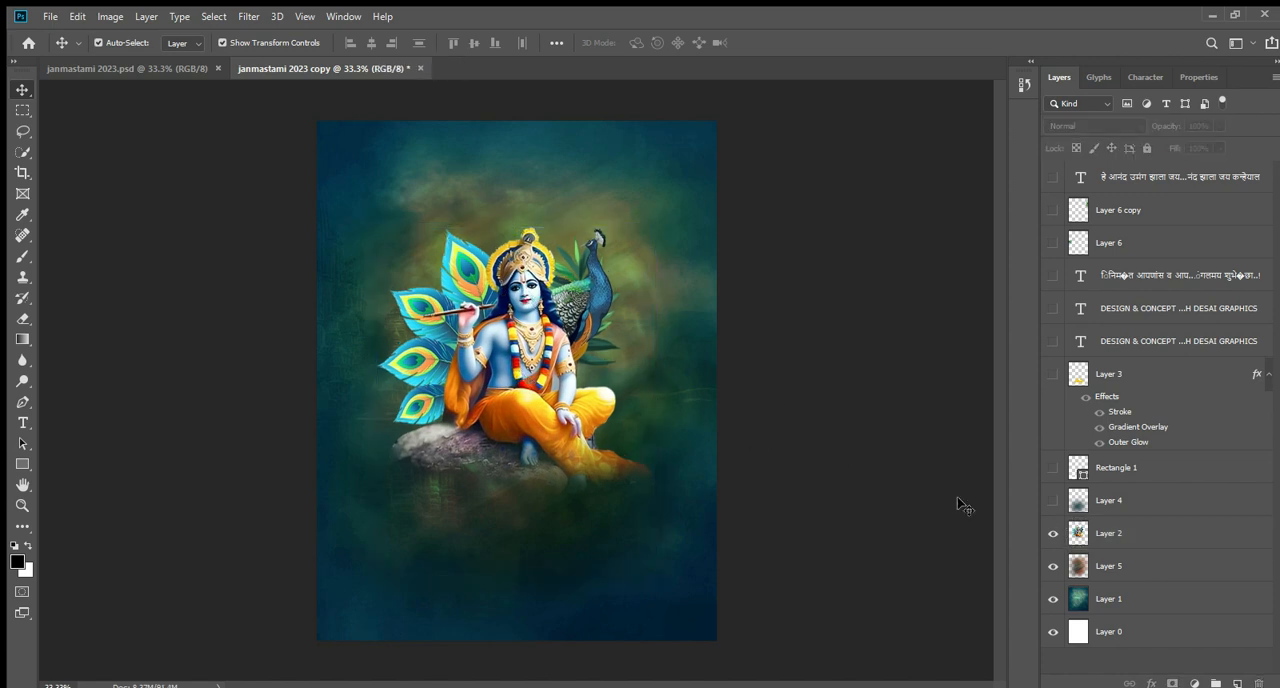
# Show the dark overlay on Layer 4 beneath the seated figure and select that layer.
pyautogui.click(1053, 502)
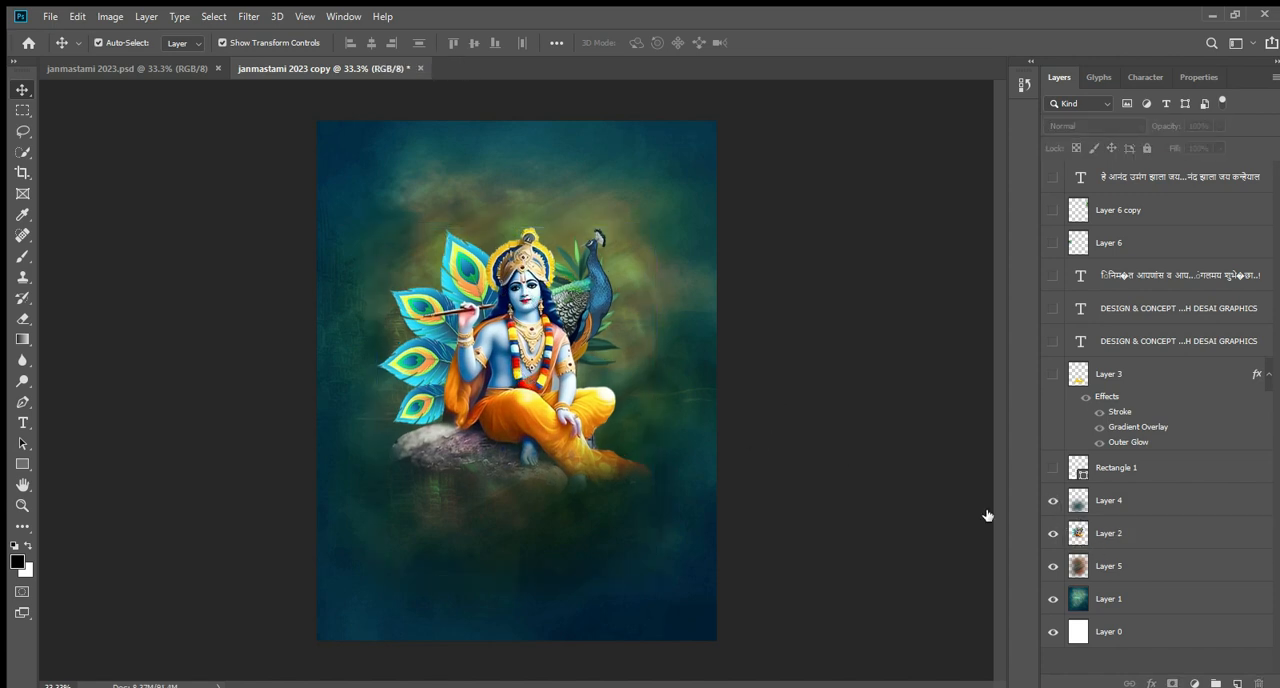
pyautogui.click(545, 521)
# Try different positions for the Layer 4 overlay and undo both moves, keeping Layer 4 selected.
pyautogui.moveTo(517, 502); pyautogui.dragTo(495, 565)
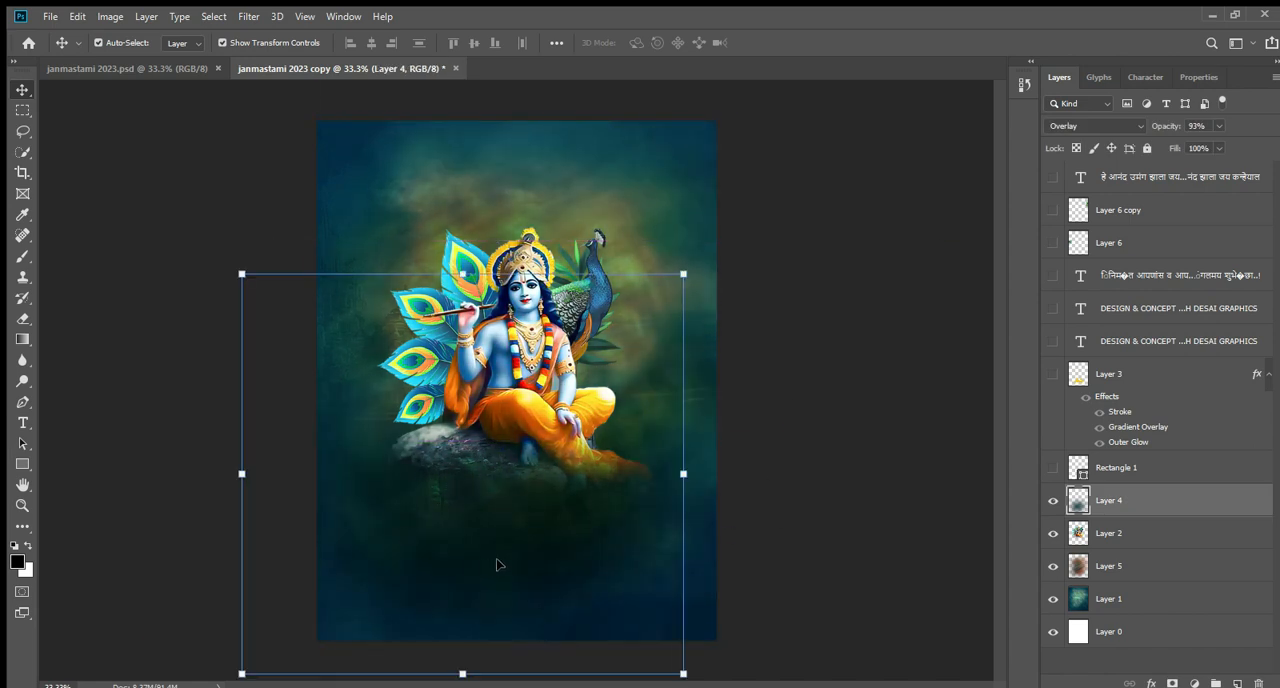
pyautogui.hotkey('ctrl', 'z')
pyautogui.moveTo(560, 516); pyautogui.dragTo(577, 500)
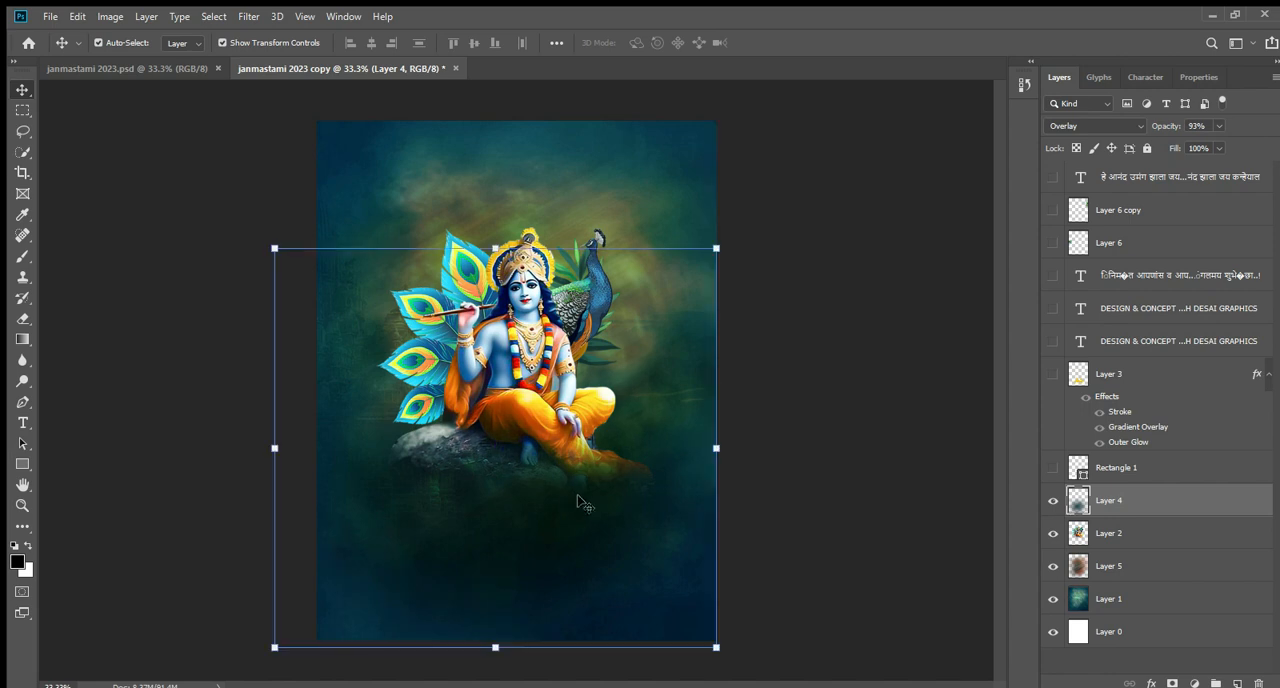
pyautogui.hotkey('ctrl', 'z')
pyautogui.hotkey('ctrl', 'z')
pyautogui.click(530, 453)
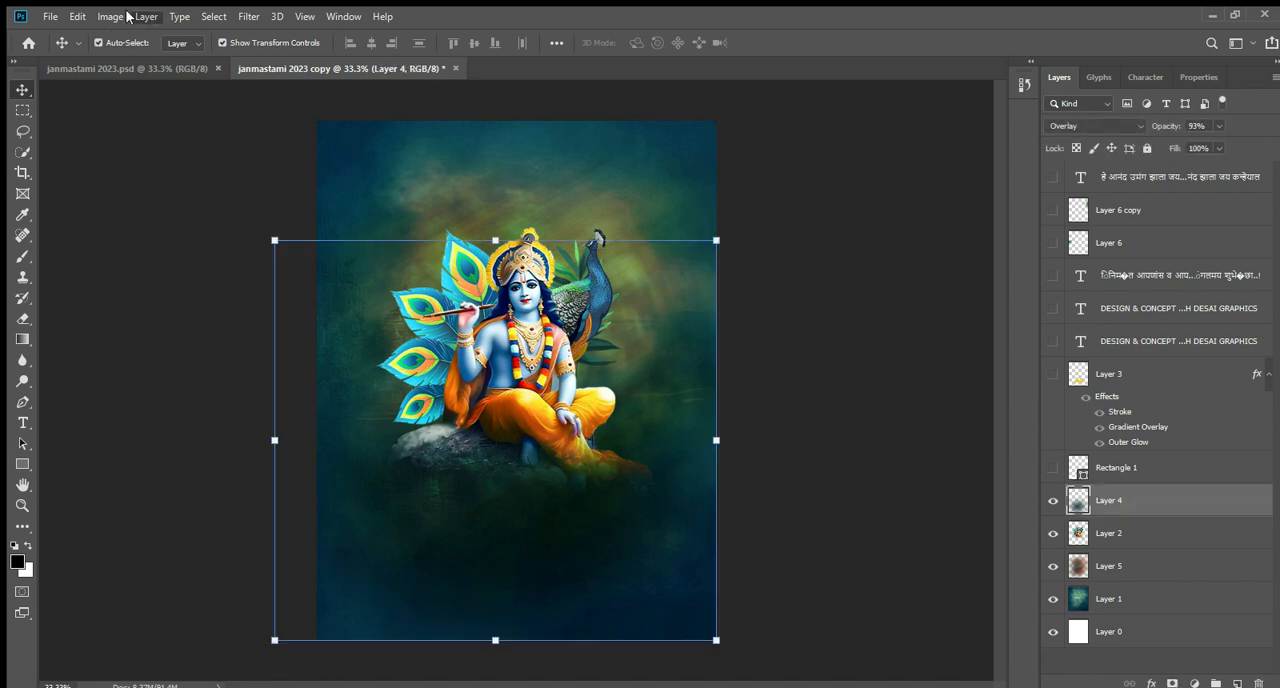
pyautogui.press('i')
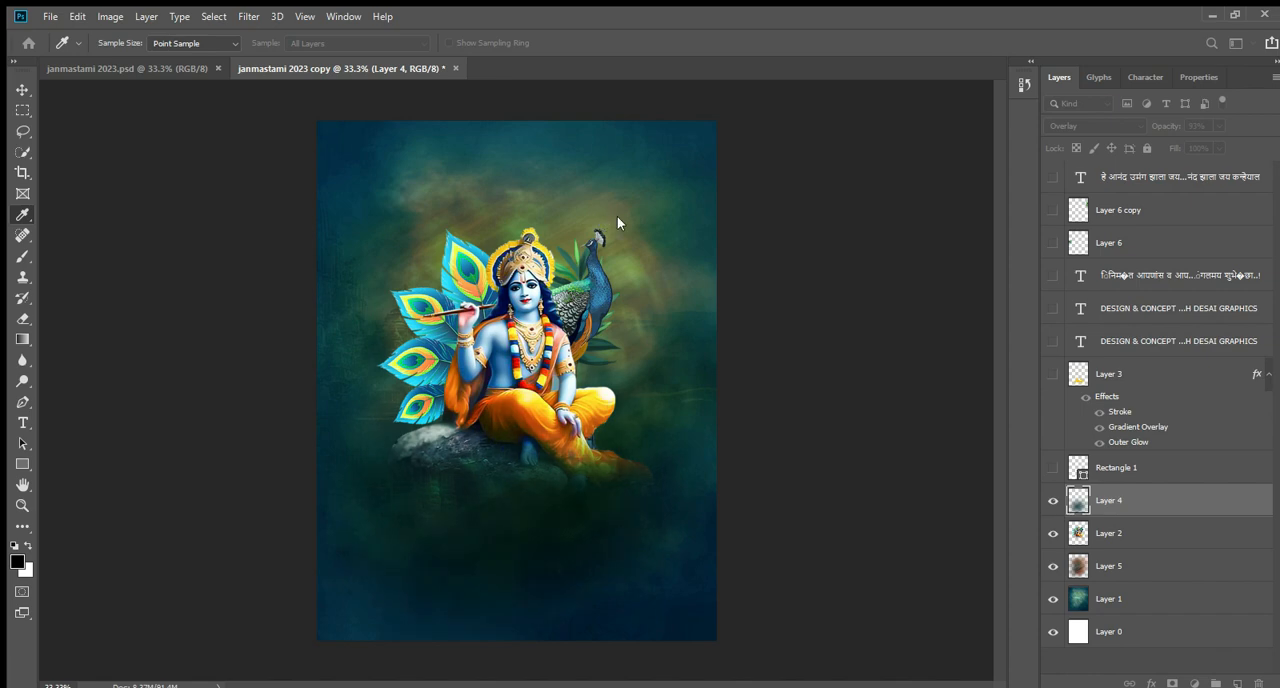
pyautogui.press('v')
pyautogui.click(834, 339)
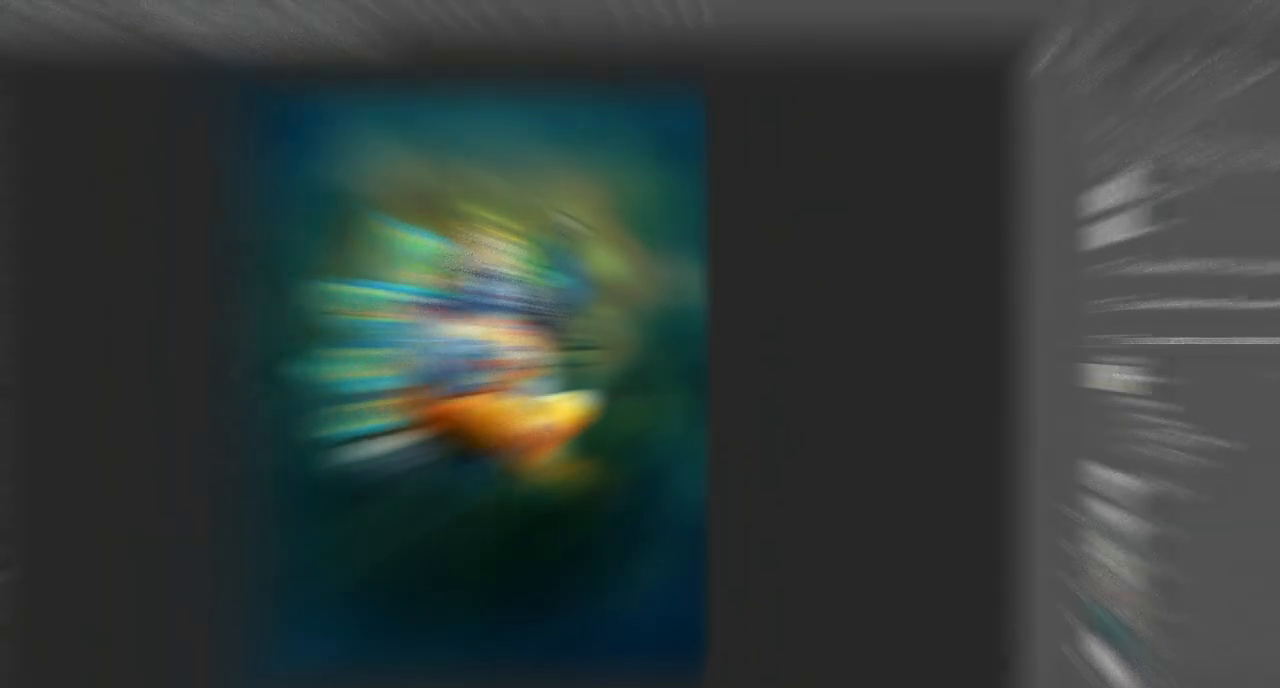
# Show the श्रीकृष्ण जन्माष्टमी title lettering on Layer 3 over the rock and select that layer.
pyautogui.click(1053, 373)
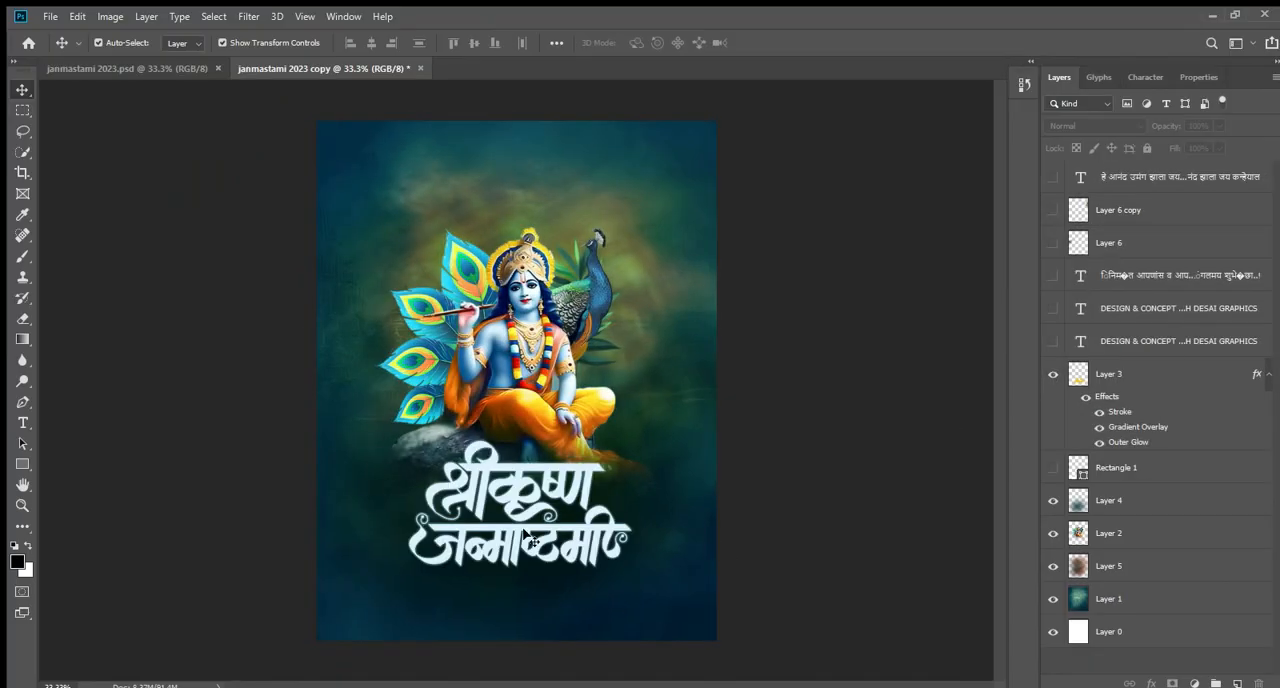
pyautogui.click(522, 476)
pyautogui.scroll(2, 420, 610)
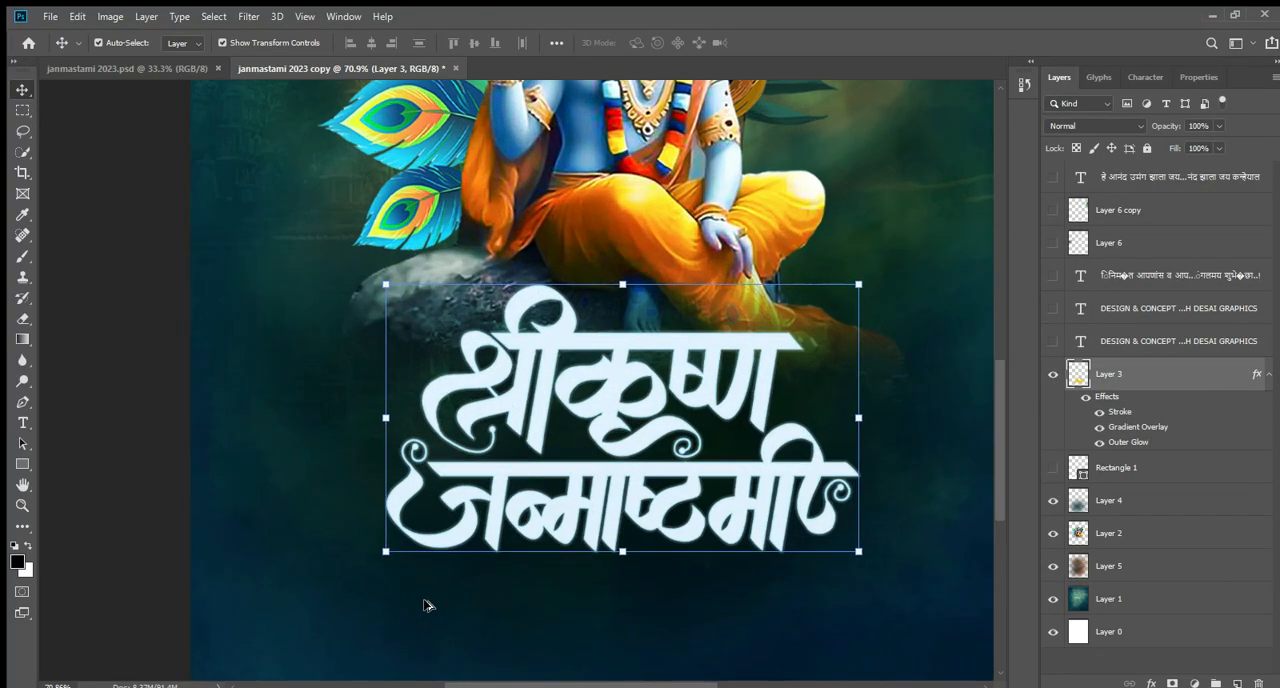
pyautogui.scroll(3, 598, 268)
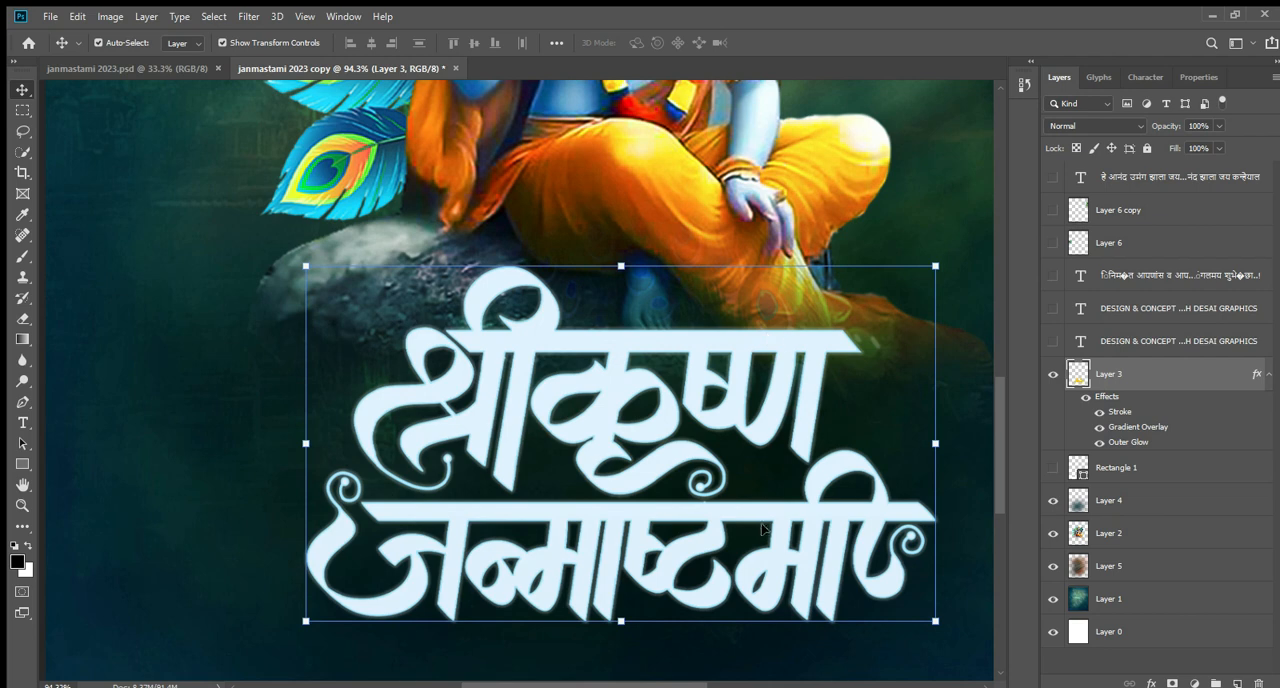
pyautogui.scroll(-3, 762, 543)
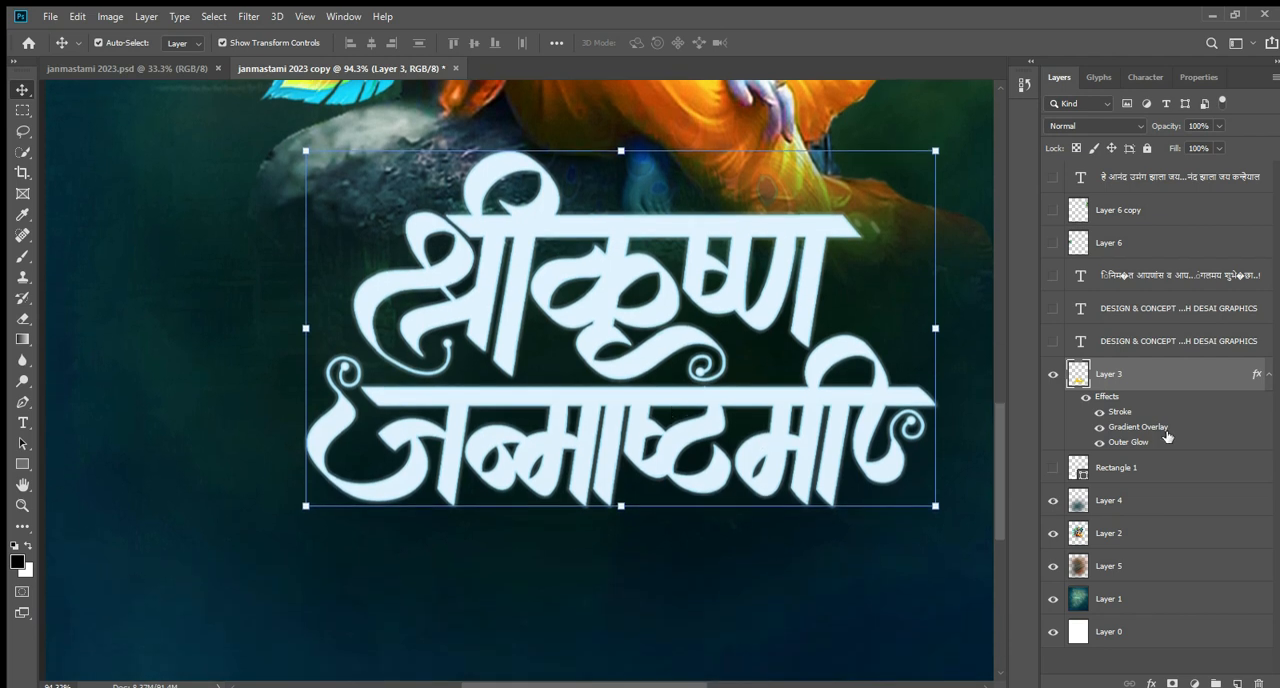
# Examine the Stroke, Gradient Overlay and Outer Glow effect settings of the title lettering on Layer 3.
pyautogui.press('h')
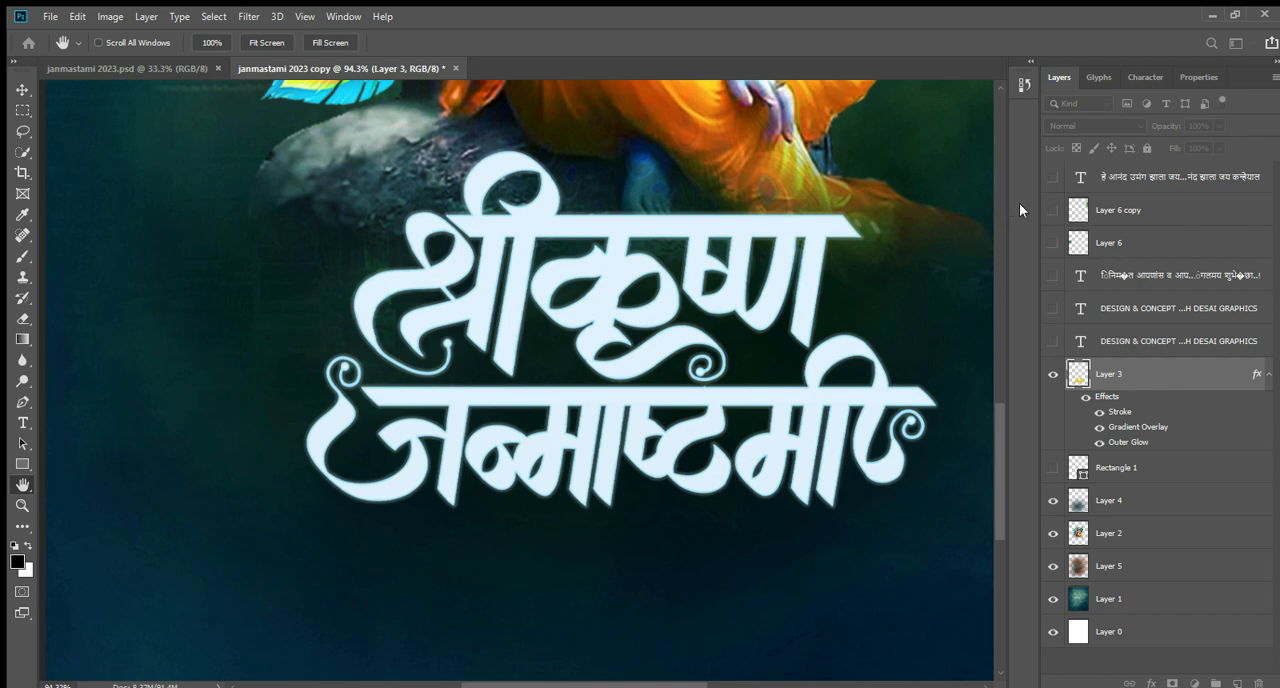
pyautogui.click(796, 445)
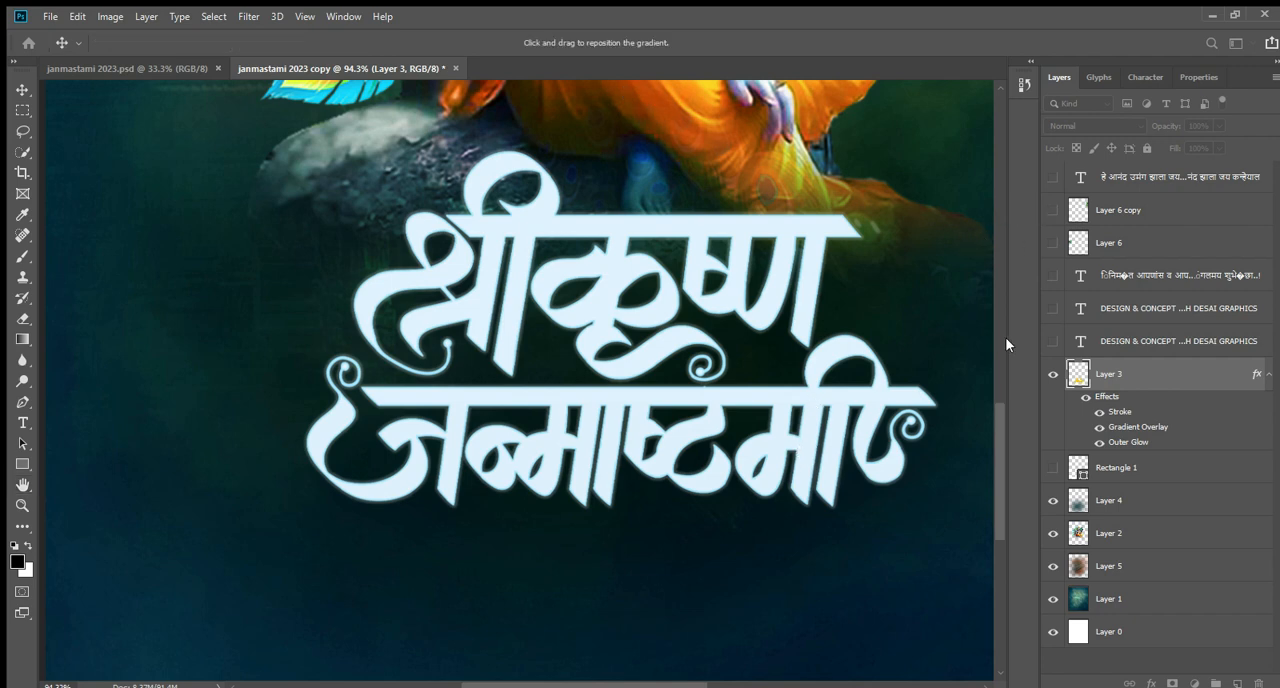
pyautogui.click(1055, 304)
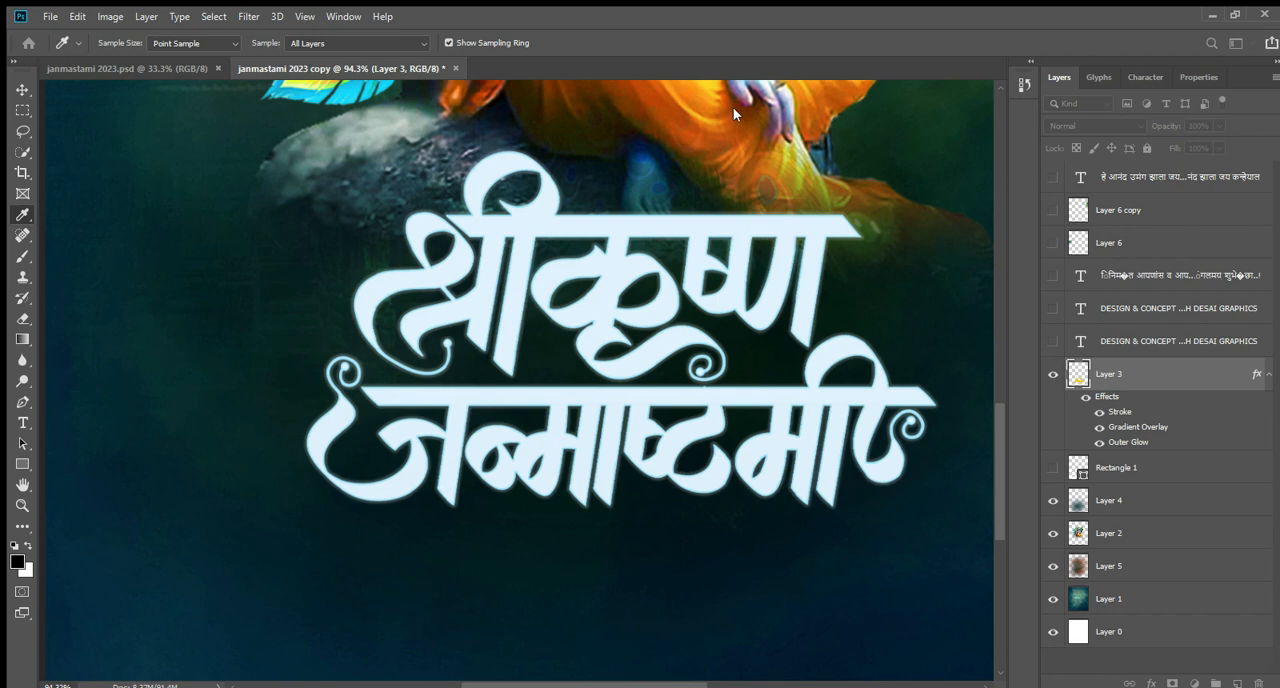
pyautogui.press('v')
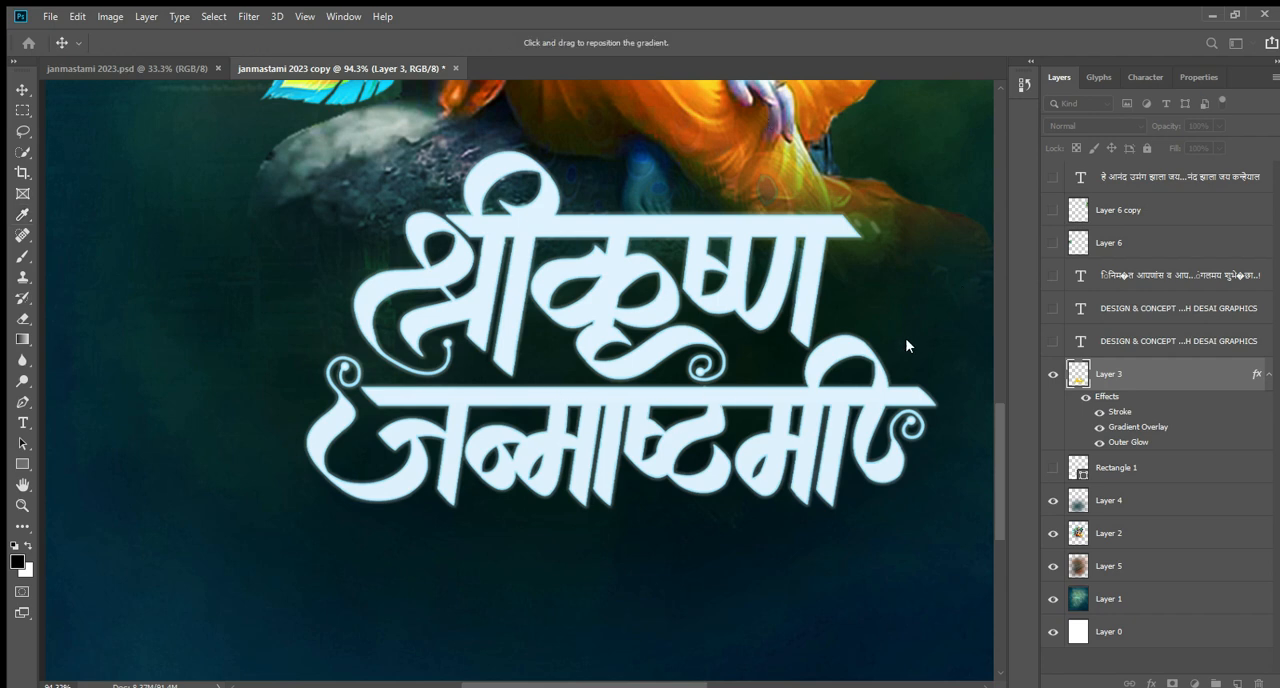
pyautogui.press('h')
pyautogui.press('i')
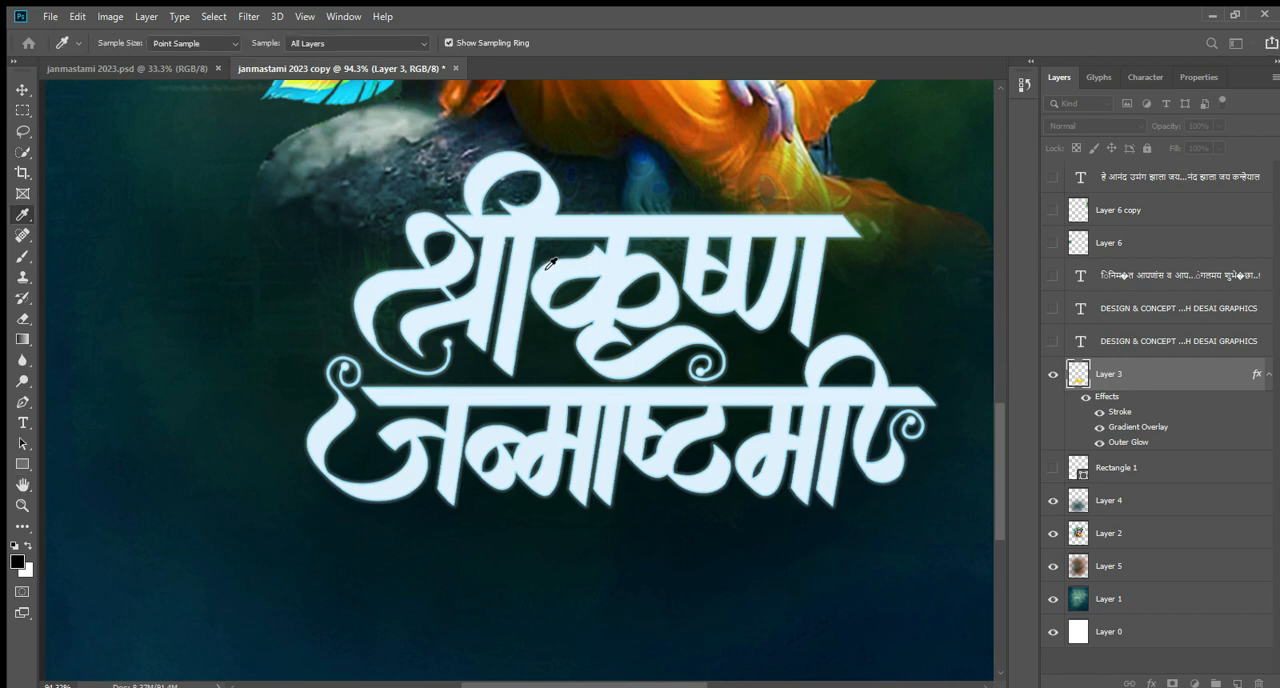
pyautogui.press('h')
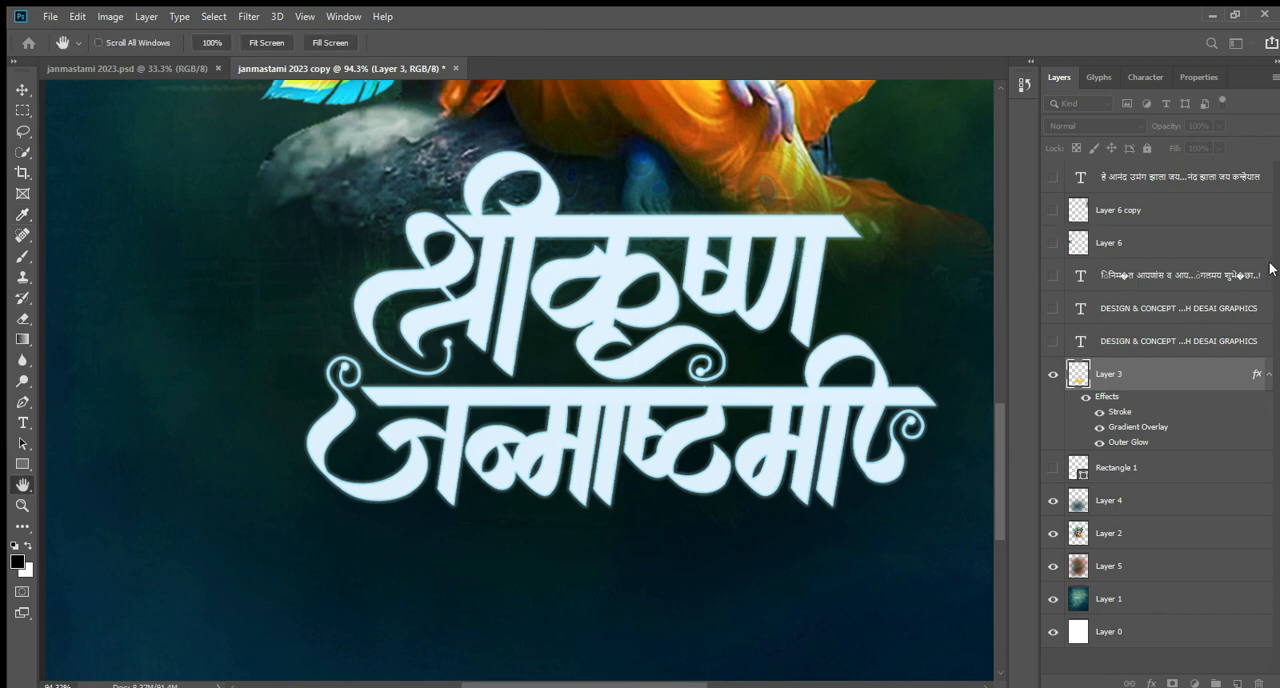
pyautogui.press('v')
# View the whole poster with the title lettering in place and leave no layer selected.
pyautogui.click(860, 565)
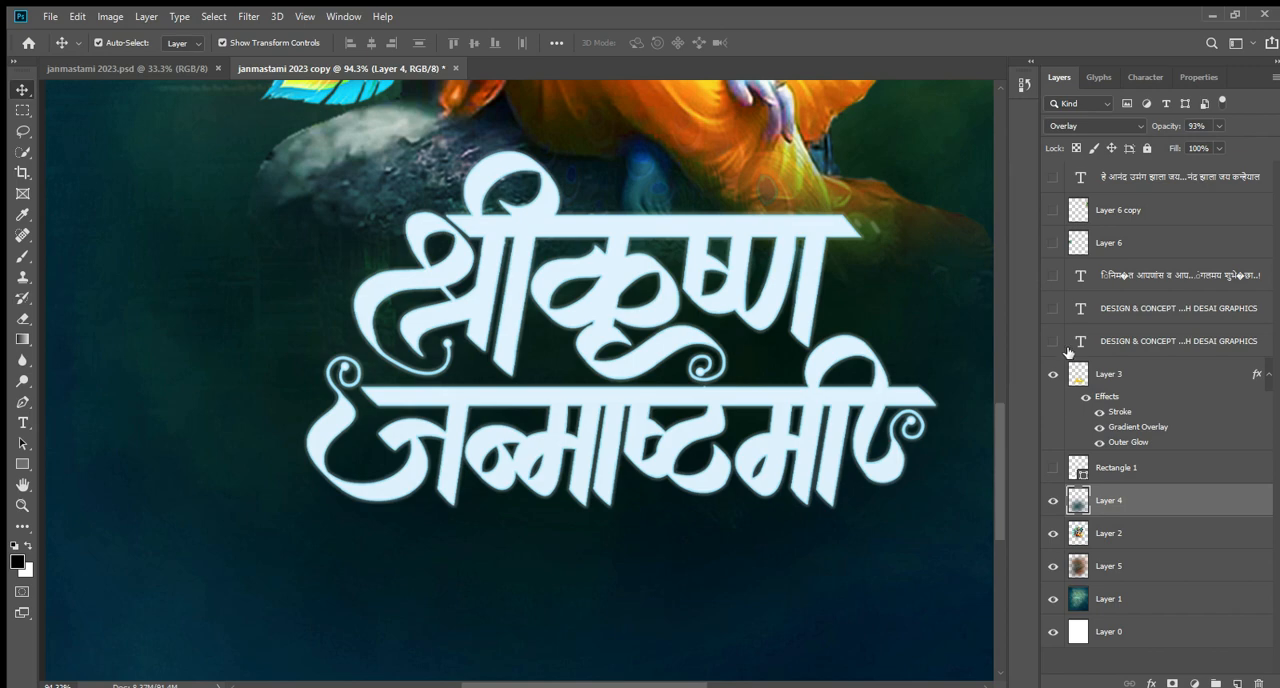
pyautogui.keyDown('alt'); pyautogui.scroll(-3, 963, 400); pyautogui.keyUp('alt')
pyautogui.keyDown('alt'); pyautogui.scroll(3, 966, 443); pyautogui.keyUp('alt')
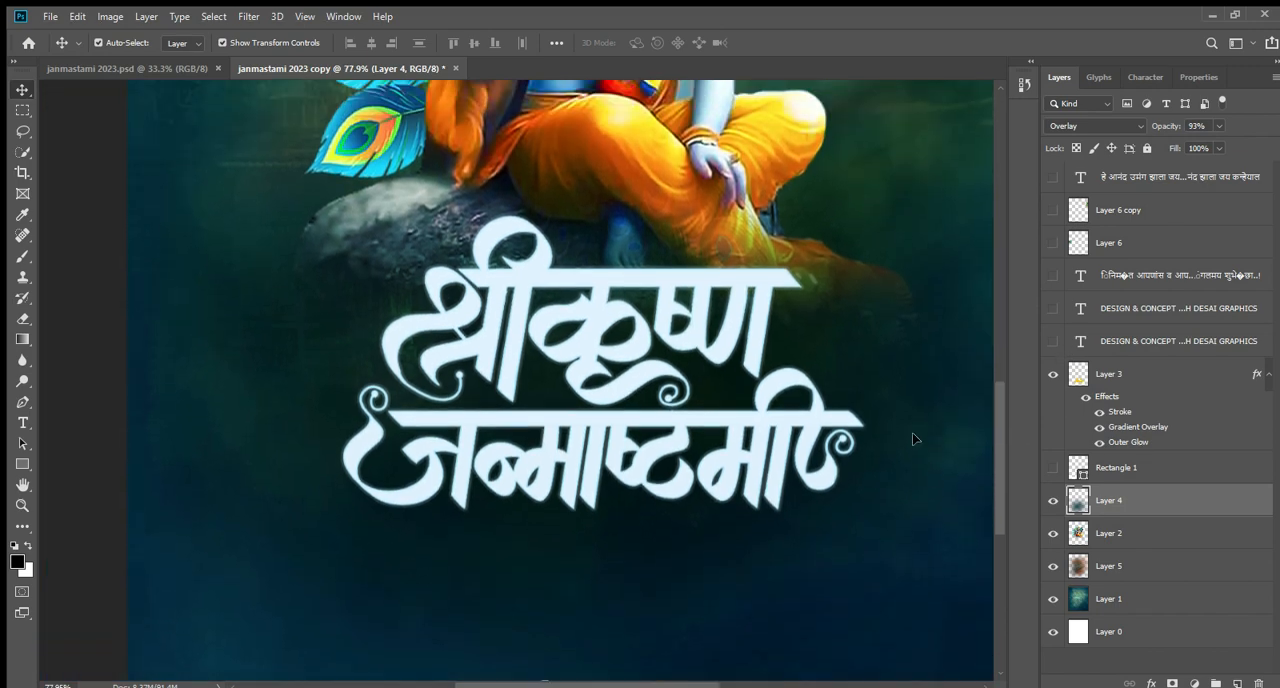
pyautogui.scroll(2, 910, 437)
pyautogui.keyDown('alt'); pyautogui.scroll(-2, 840, 485); pyautogui.keyUp('alt')
pyautogui.keyDown('alt'); pyautogui.scroll(-3, 857, 472); pyautogui.keyUp('alt')
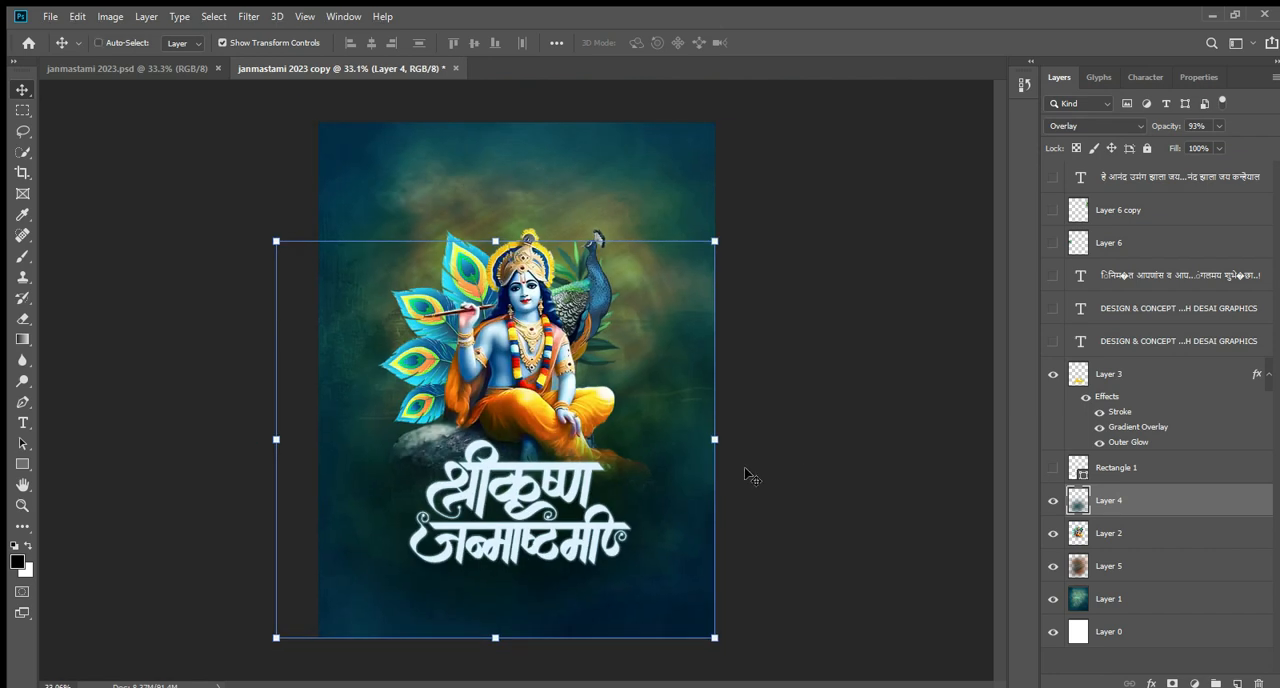
pyautogui.hotkey('ctrl', '-')
pyautogui.hotkey('ctrl', '+')
pyautogui.keyDown('ctrl'); pyautogui.click(812, 433); pyautogui.keyUp('ctrl')
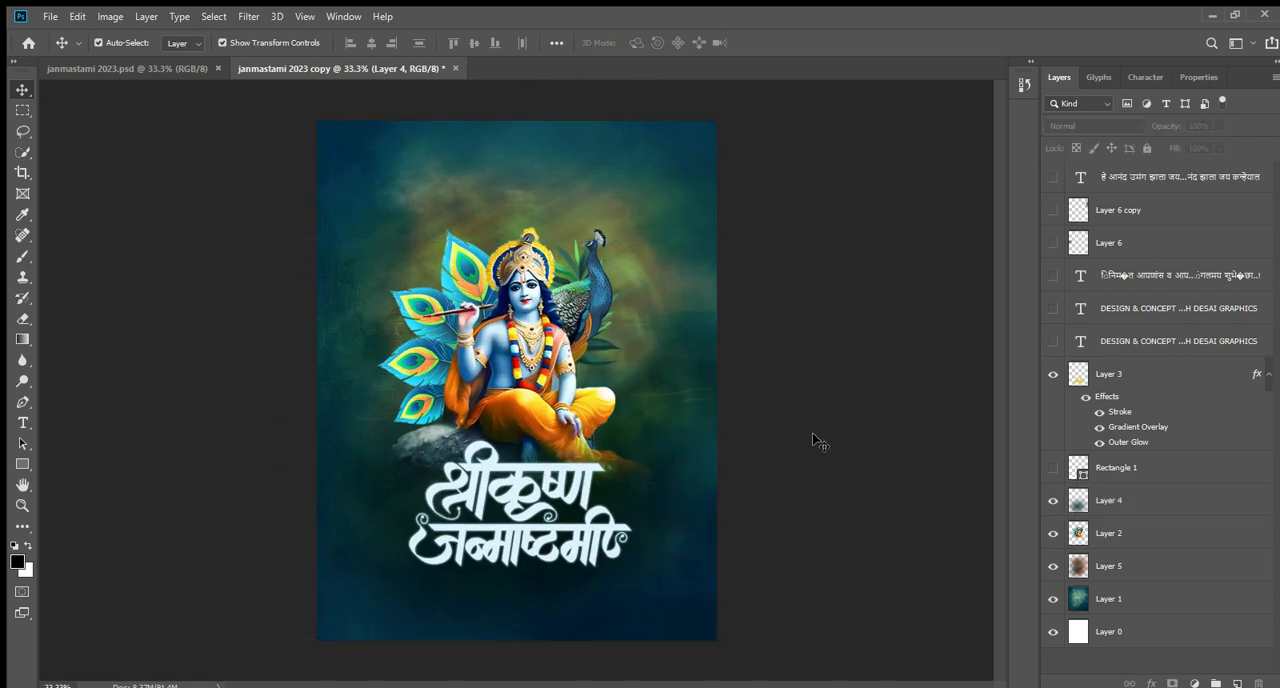
pyautogui.click(522, 485)
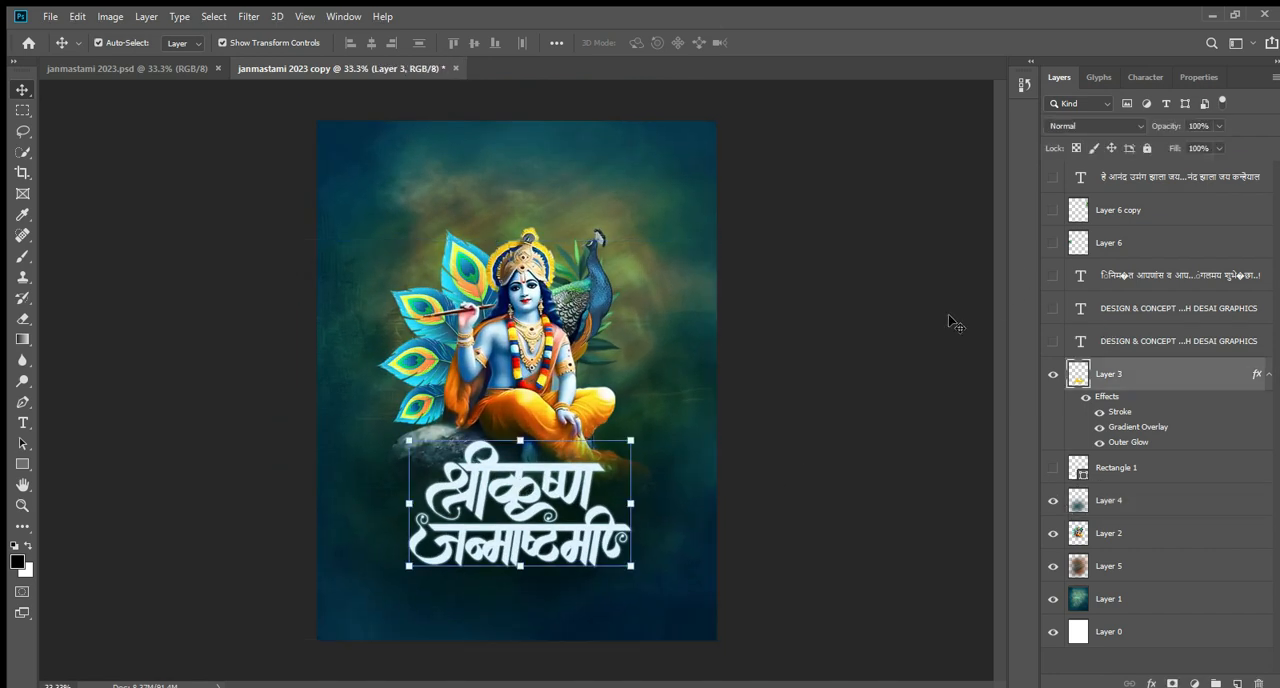
pyautogui.click(877, 254)
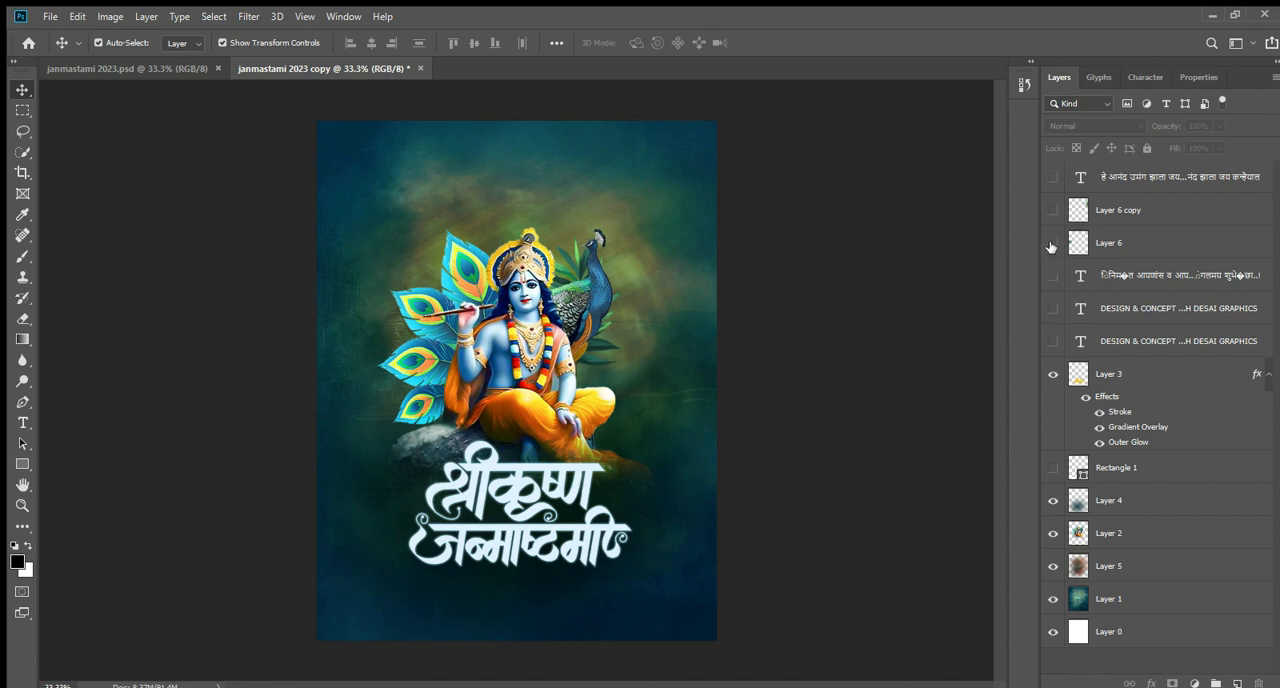
# Show the greeting text निमित्त आपणांस व आपल्या परिवारास मंगलमय शुभेच्छा..! beneath the title and select all of its characters.
pyautogui.click(1052, 276)
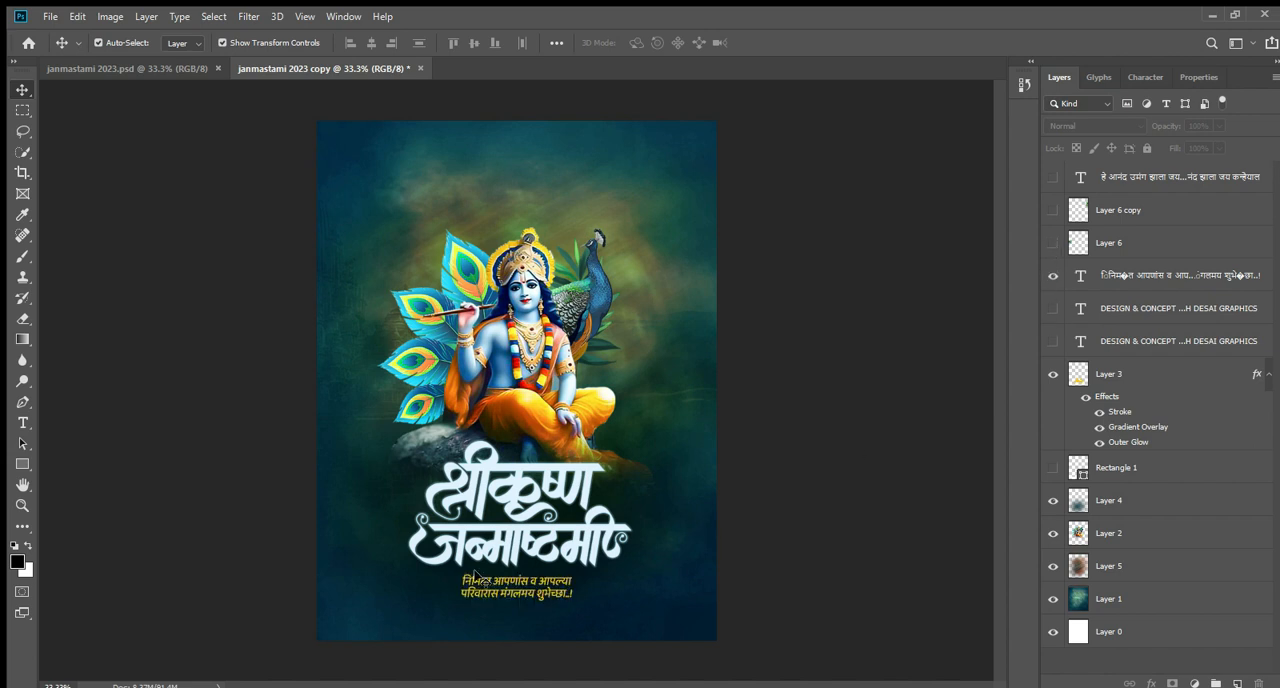
pyautogui.click(23, 422)
pyautogui.click(510, 590)
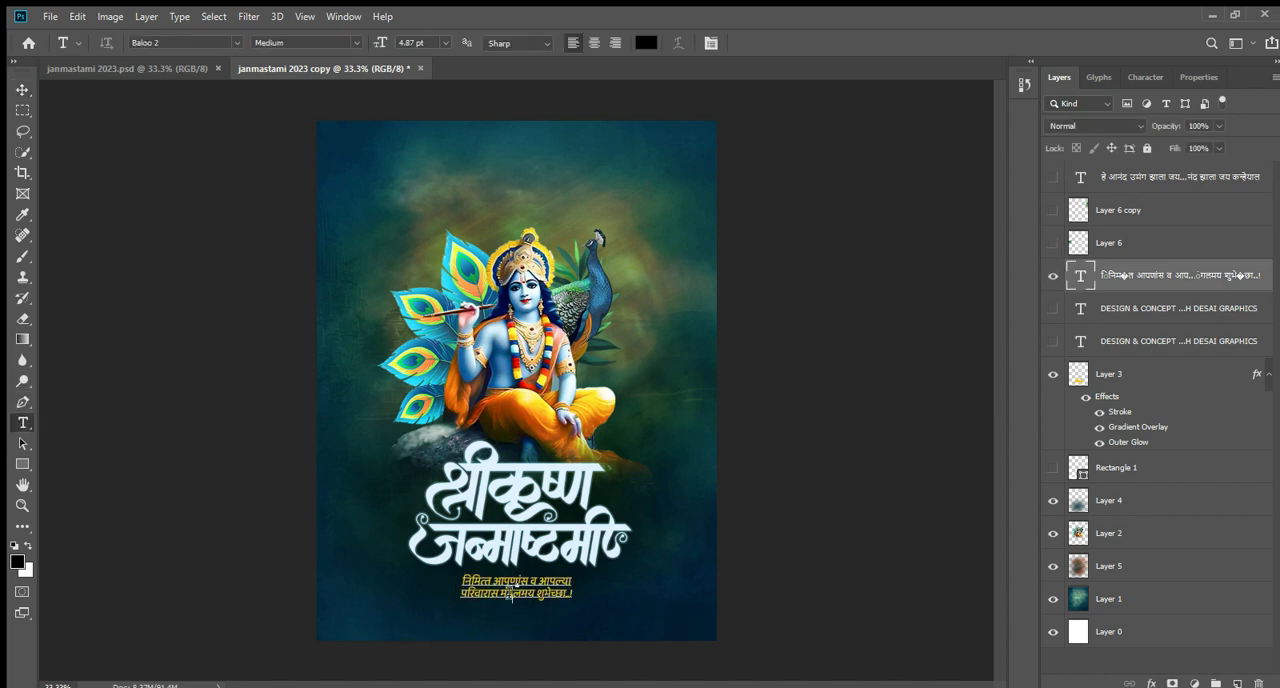
pyautogui.hotkey('ctrl', 'a')
pyautogui.scroll(2, 500, 600)
pyautogui.scroll(1, 500, 601)
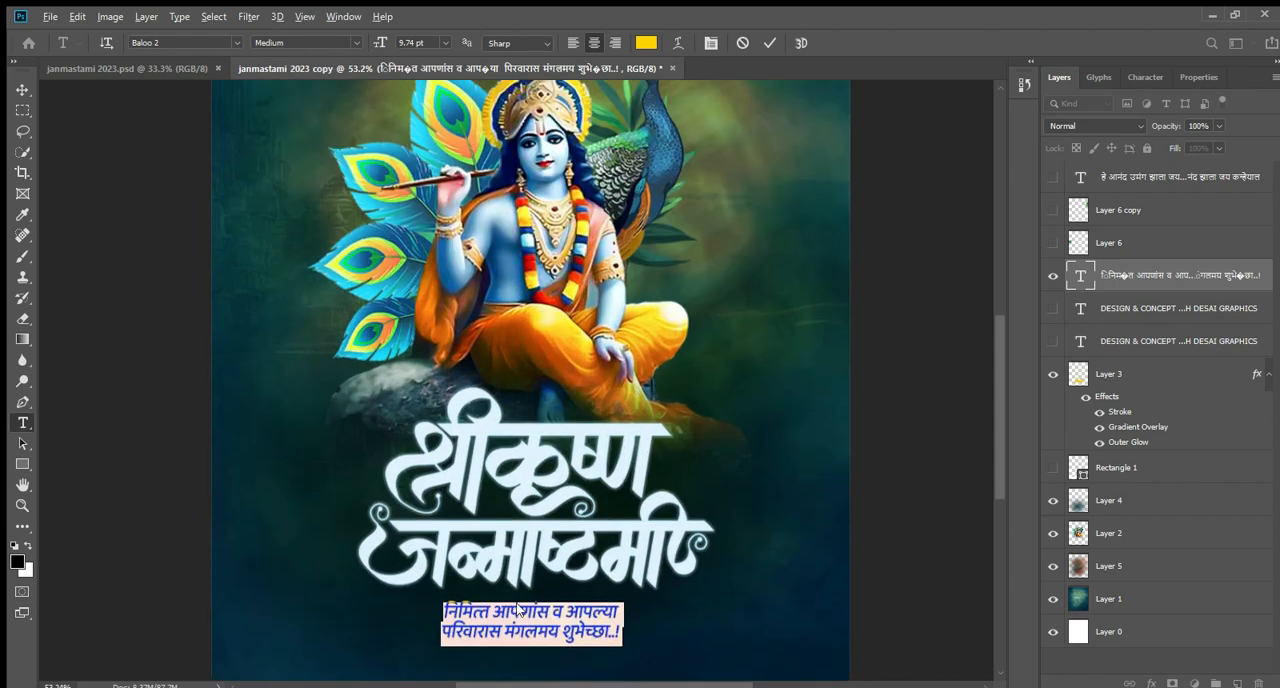
pyautogui.moveTo(998, 439); pyautogui.dragTo(997, 495)
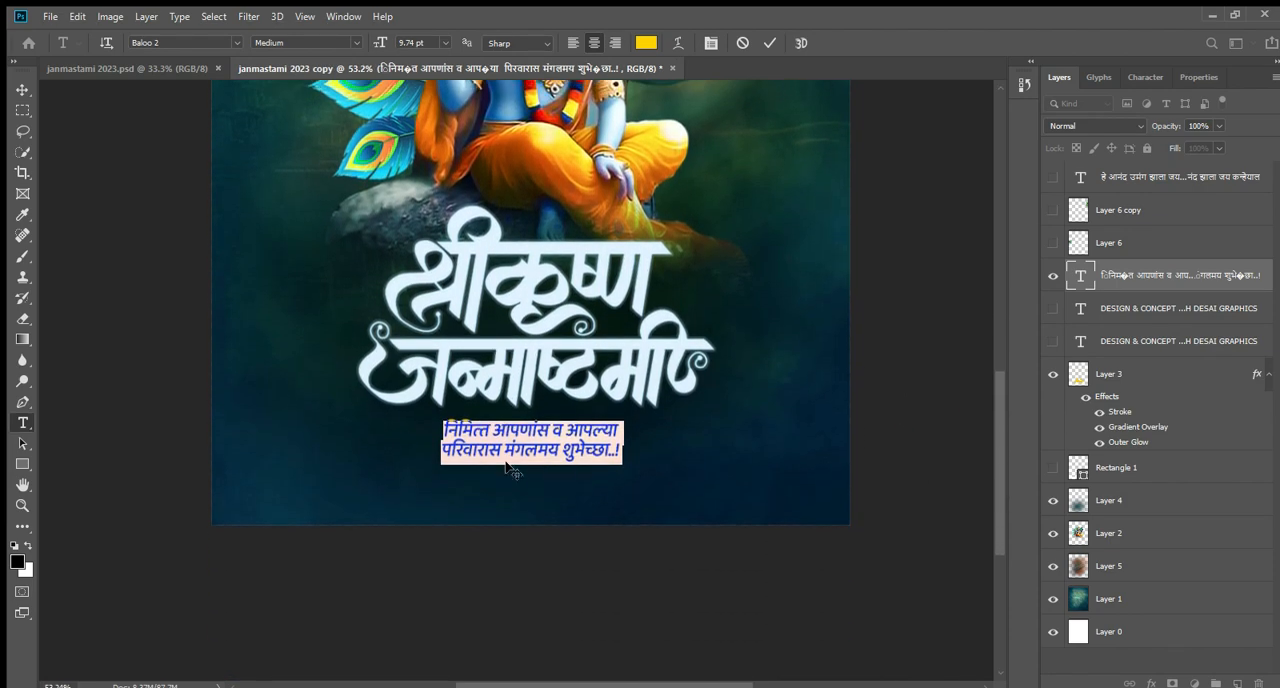
# Inspect the greeting text up close by reselecting its characters, and leave text editing with the Move tool.
pyautogui.scroll(4, 535, 465)
pyautogui.click(564, 438)
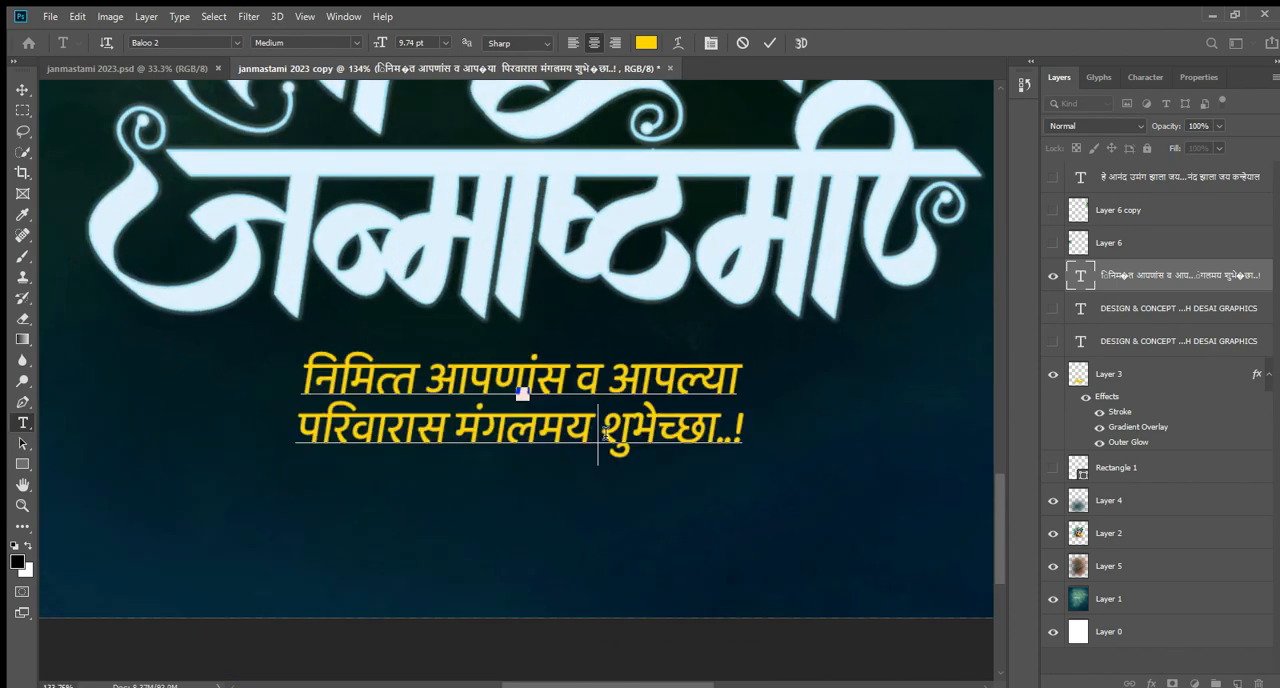
pyautogui.hotkey('ctrl', 'a')
pyautogui.click(428, 385)
pyautogui.hotkey('ctrl', 'a')
pyautogui.click(22, 90)
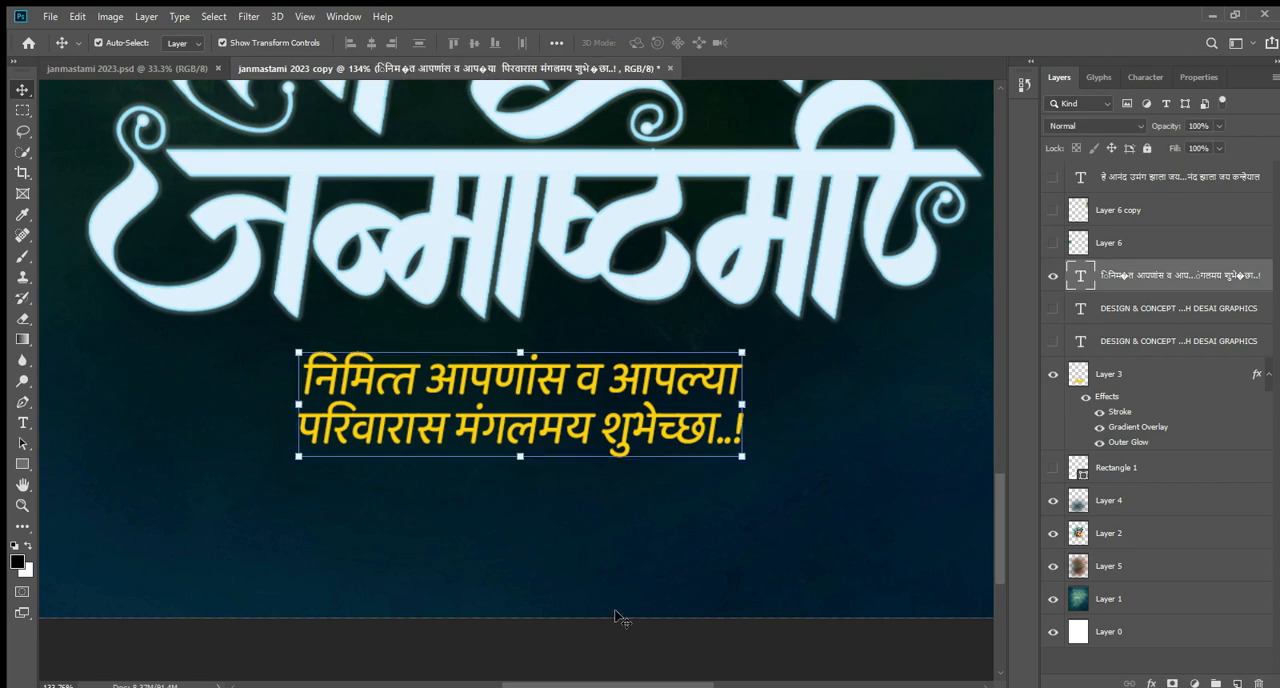
# Check the placement of the greeting text within the full poster.
pyautogui.hotkey('ctrl', '-')
pyautogui.hotkey('ctrl', '-')
pyautogui.hotkey('ctrl', '-')
pyautogui.hotkey('ctrl', '-')
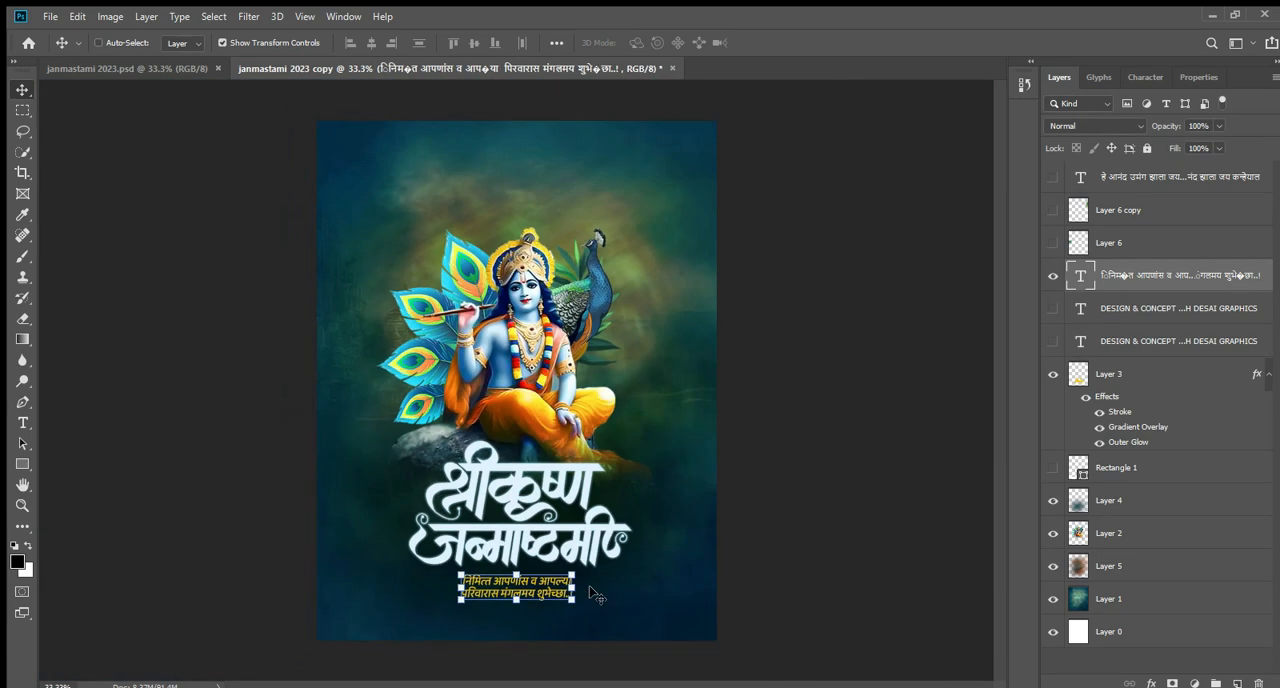
pyautogui.hotkey('ctrl', '-')
pyautogui.hotkey('ctrl', '+')
pyautogui.click(213, 500)
pyautogui.click(542, 582)
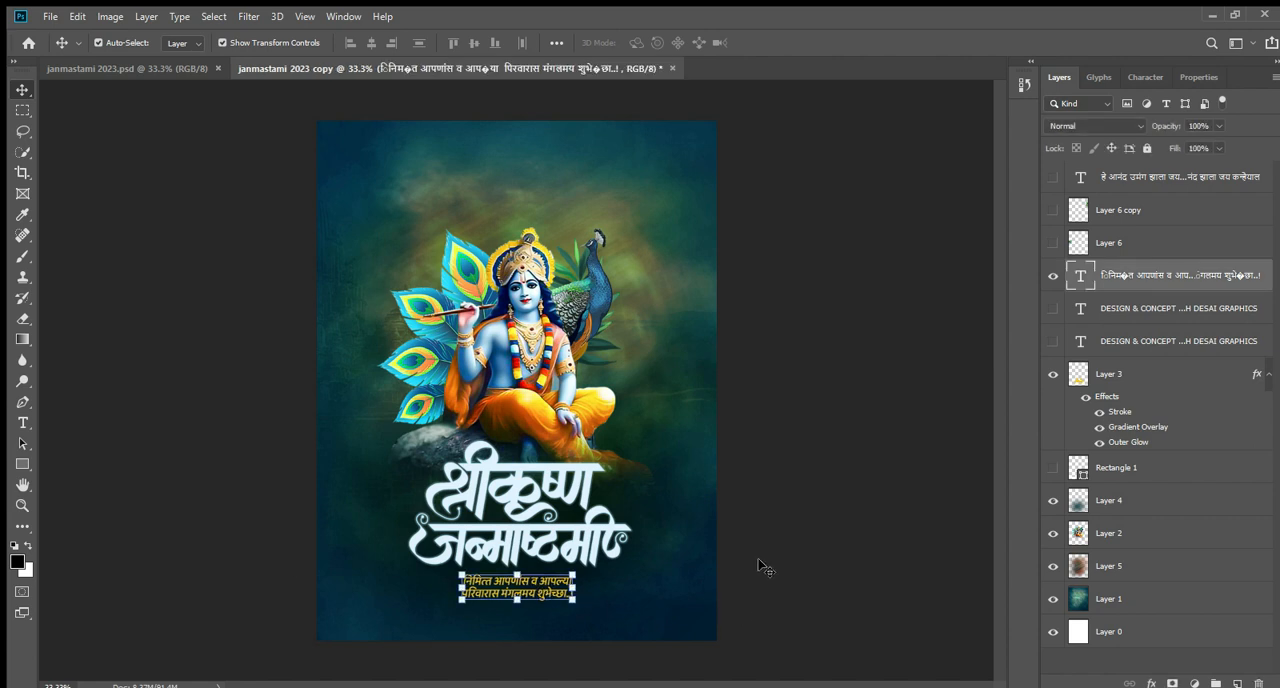
pyautogui.click(764, 561)
pyautogui.click(577, 578)
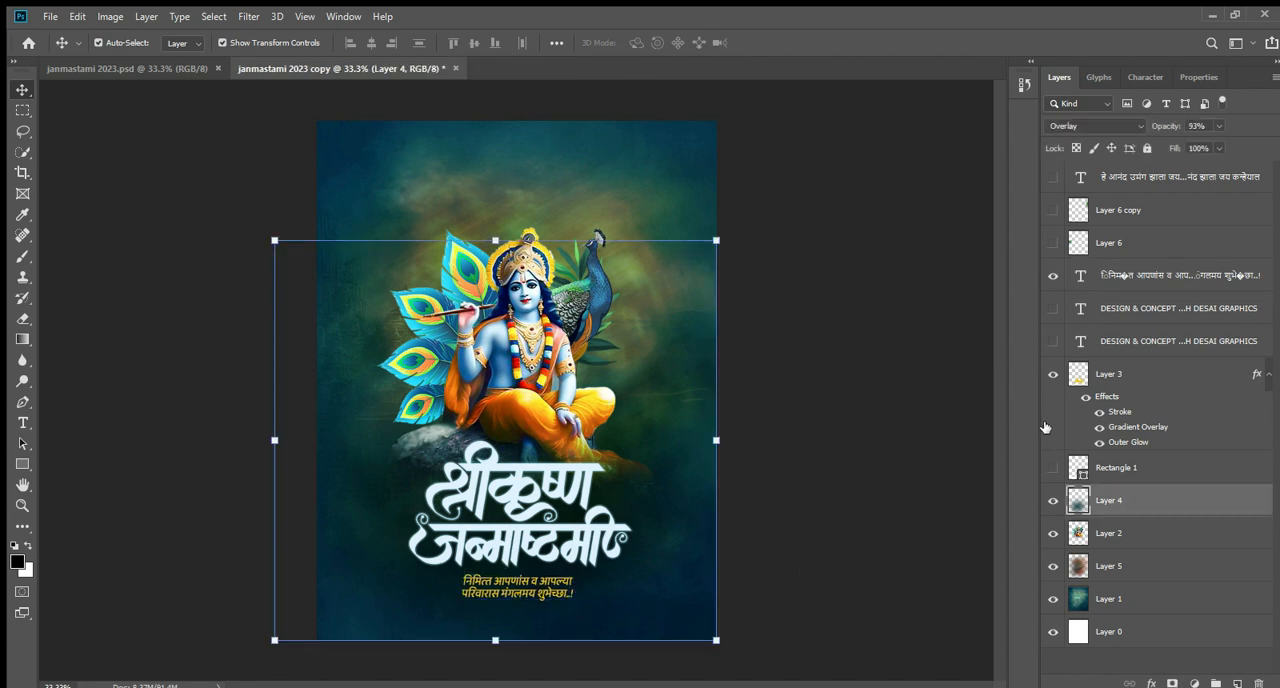
# Show the Rectangle 1 band behind the greeting text and inspect its blend mode, opacity and appearance.
pyautogui.click(1052, 468)
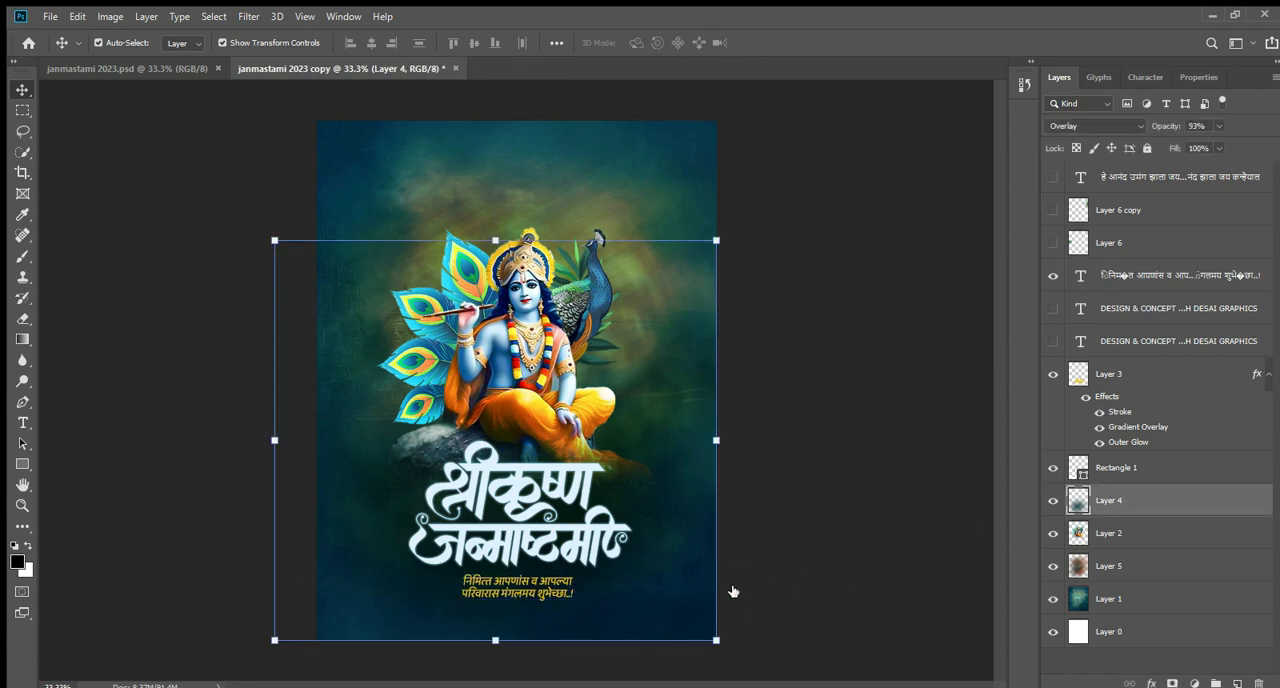
pyautogui.click(790, 522)
pyautogui.scroll(5, 434, 631)
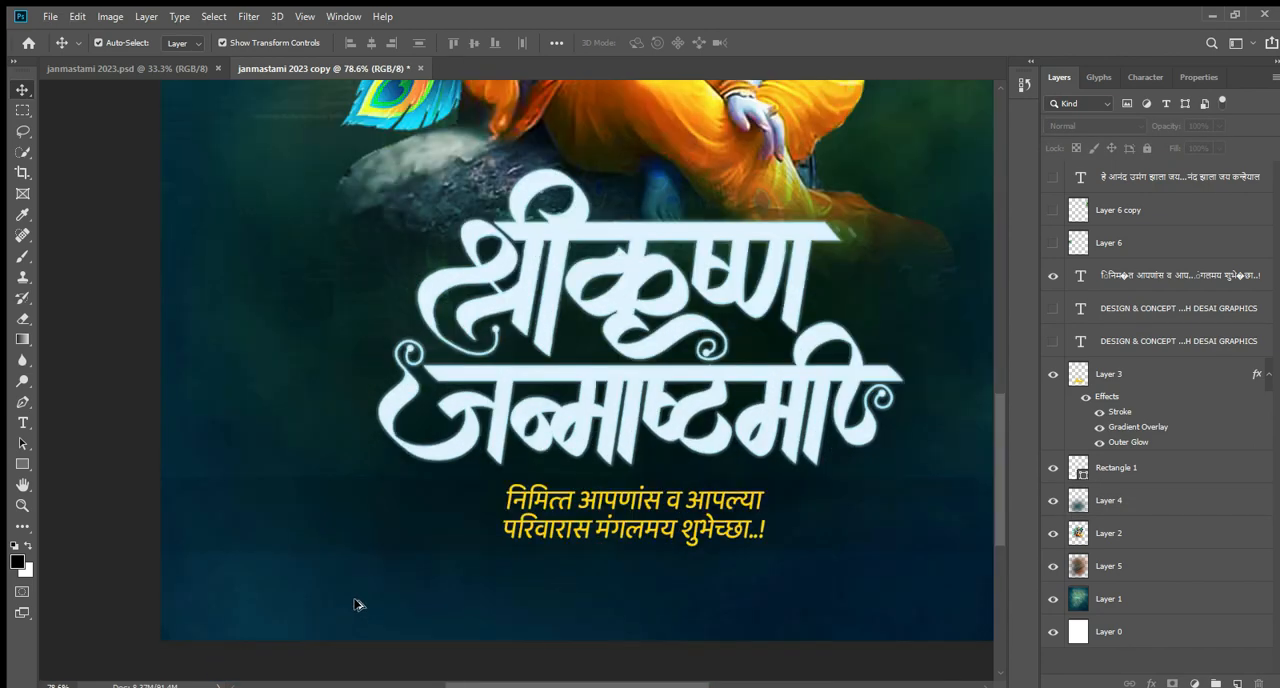
pyautogui.scroll(4, 358, 600)
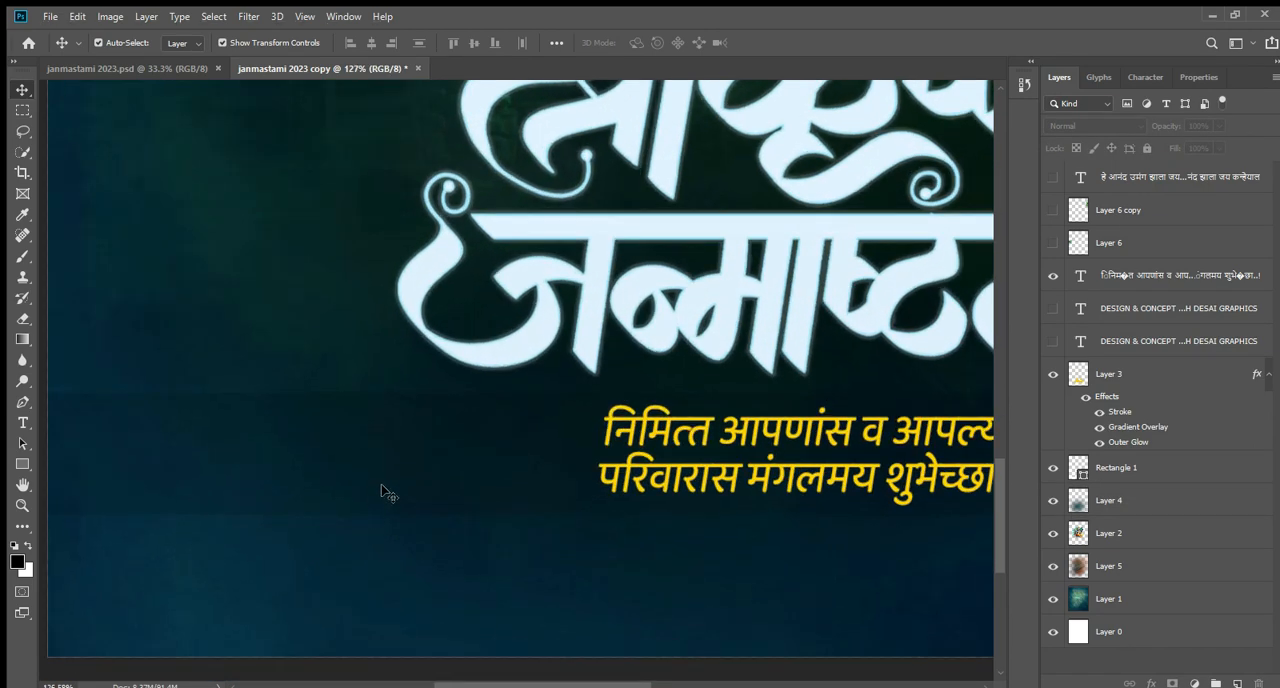
pyautogui.click(388, 493)
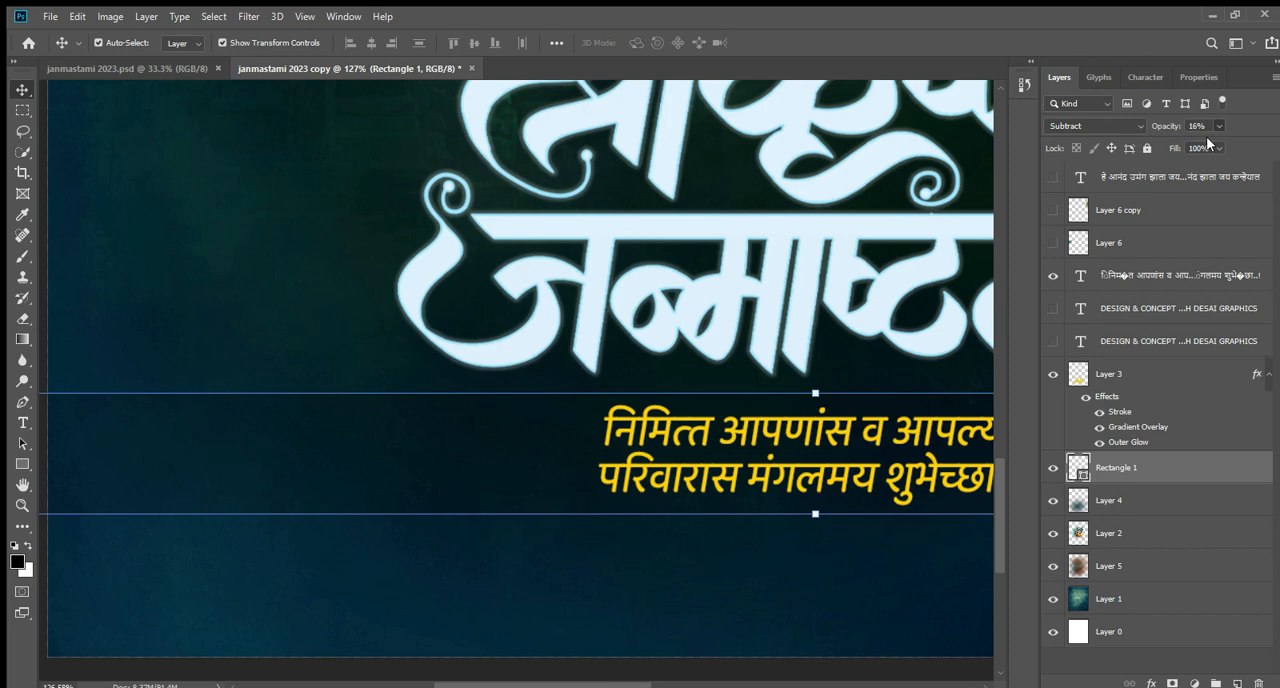
pyautogui.click(580, 572)
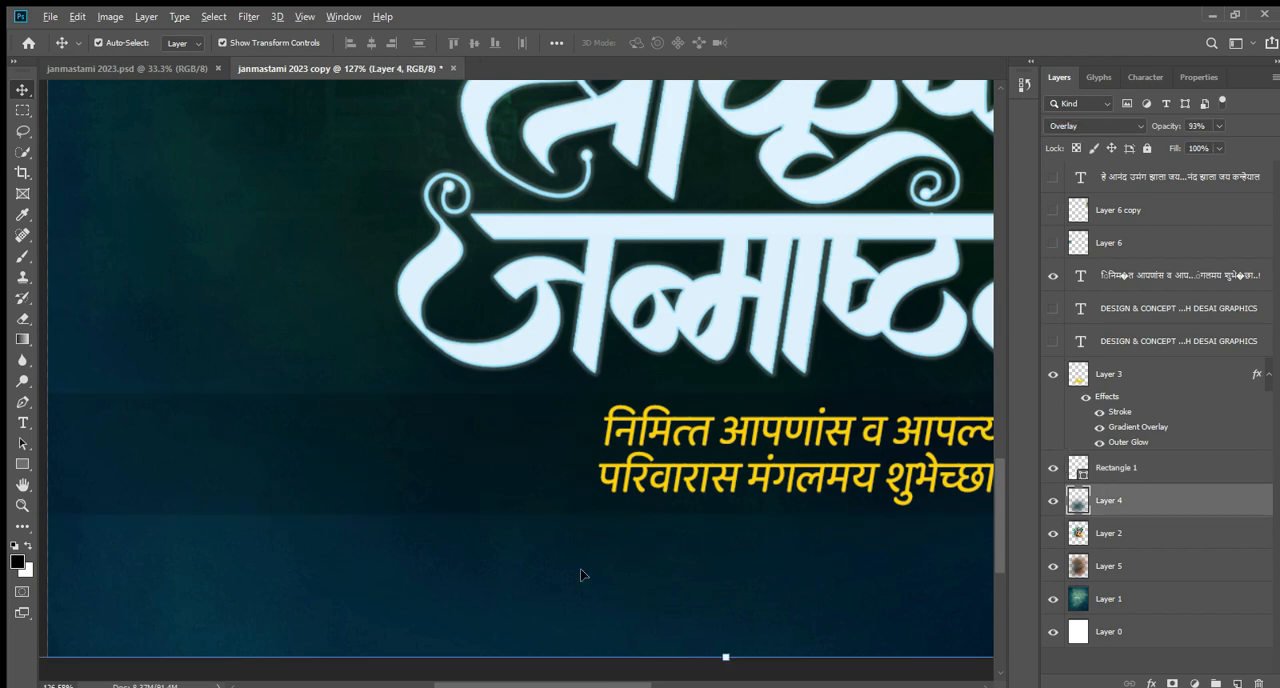
pyautogui.scroll(-3, 583, 574)
pyautogui.scroll(-2, 583, 574)
pyautogui.scroll(2, 794, 531)
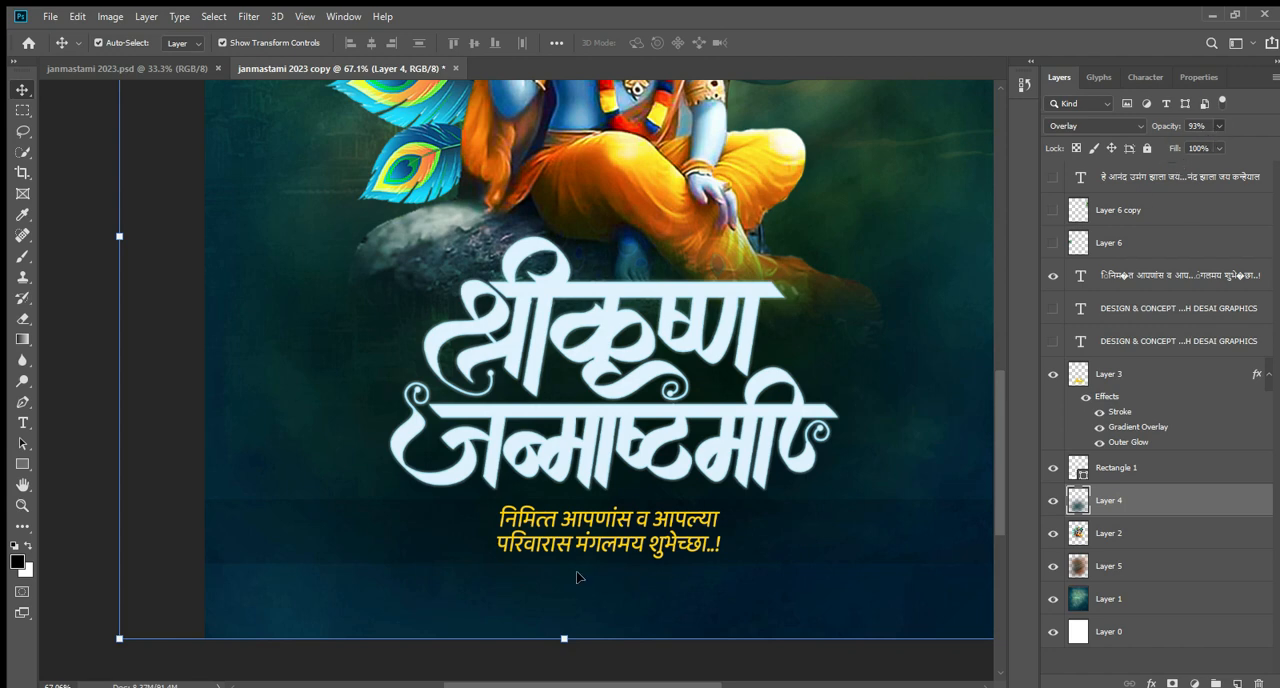
# Set the opacity of the Rectangle 1 band to 13% and check it against the whole poster.
pyautogui.click(420, 529)
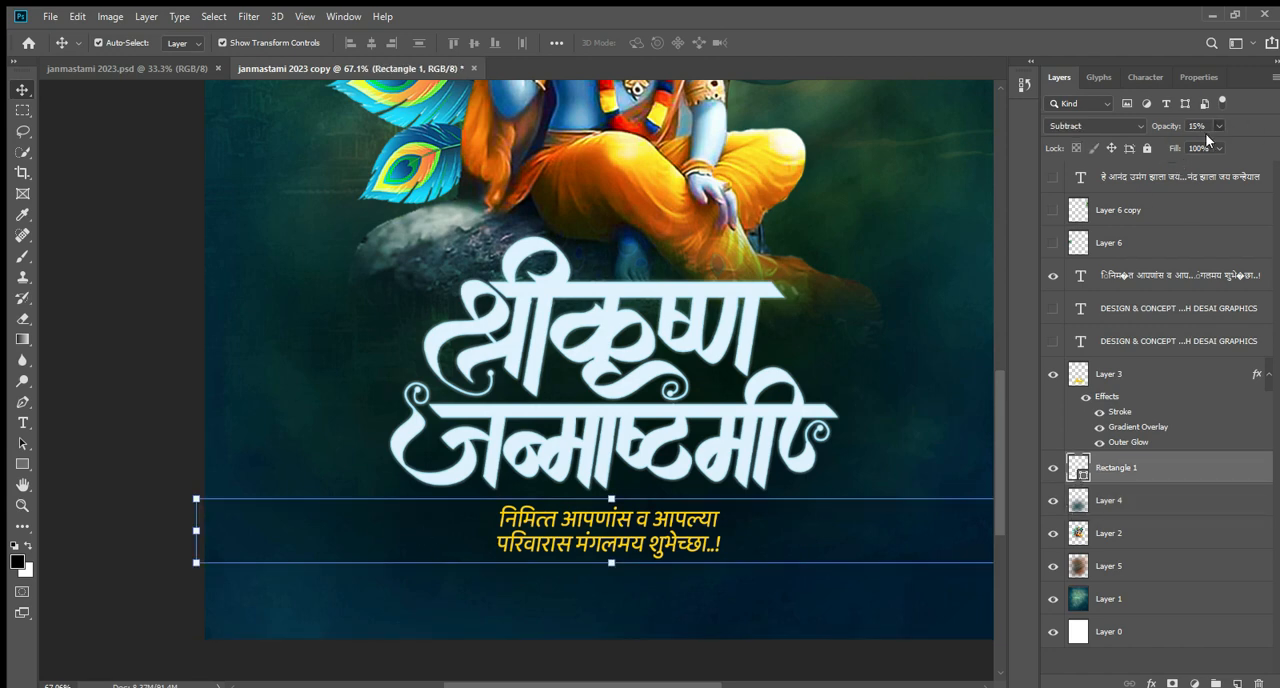
pyautogui.click(143, 471)
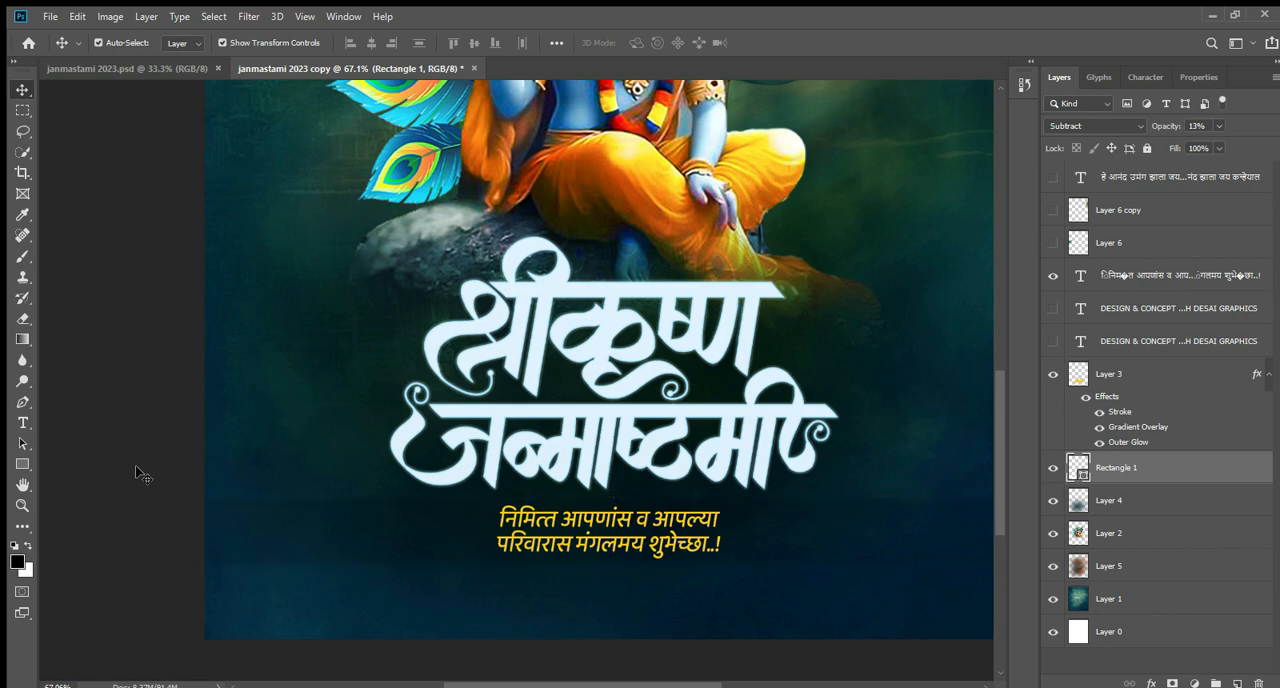
pyautogui.scroll(-2, 443, 537)
pyautogui.scroll(1, 399, 588)
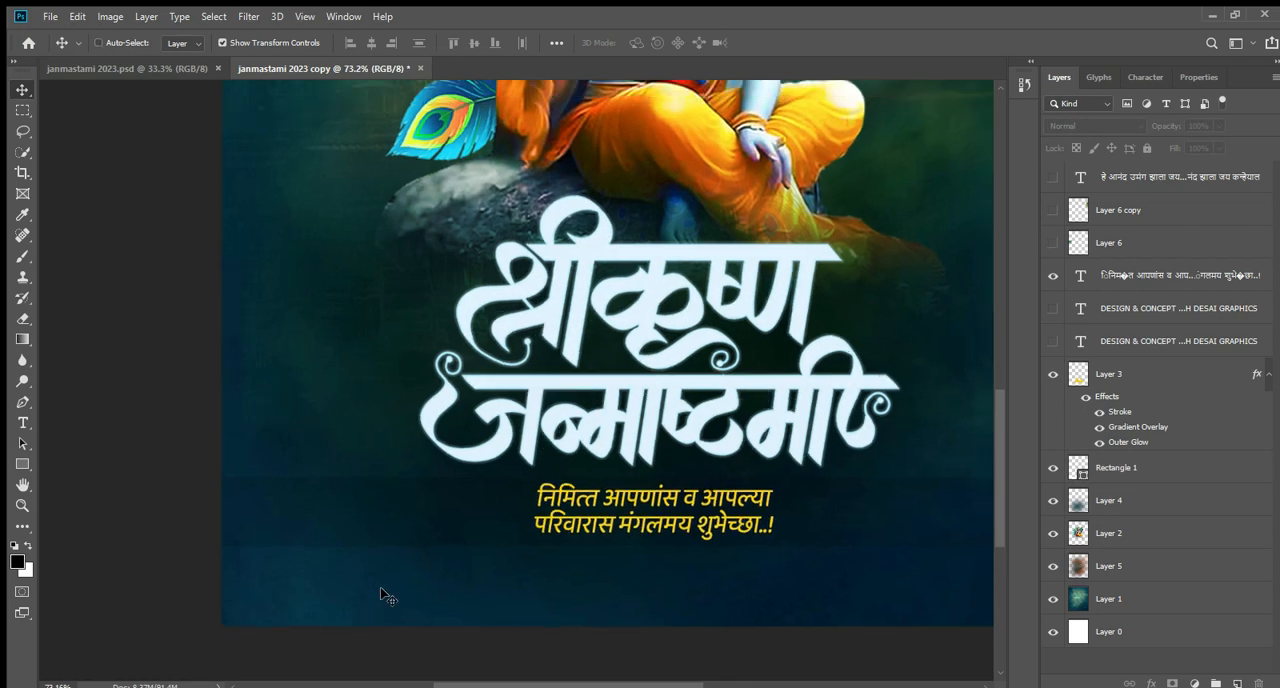
pyautogui.scroll(-3, 381, 594)
pyautogui.hotkey('ctrl', '+')
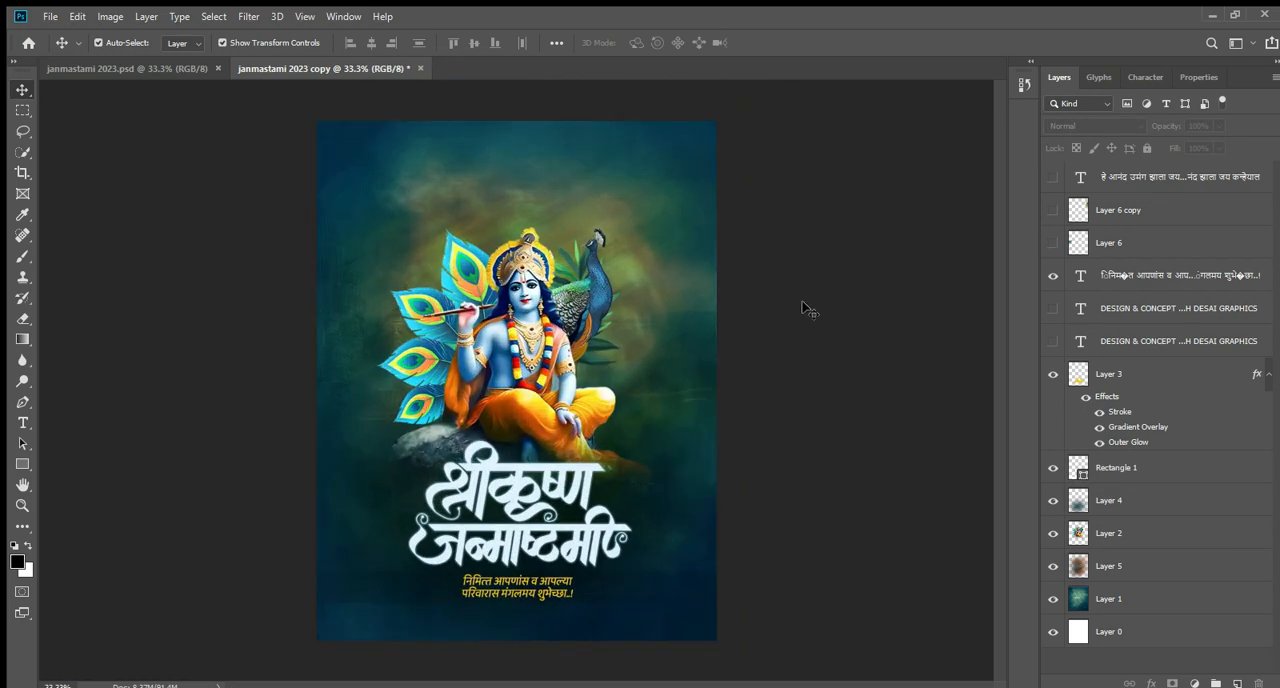
# Show the faded peacock feather on Layer 6 at the poster's left edge, select that layer and inspect the feather.
pyautogui.click(1053, 245)
pyautogui.click(332, 385)
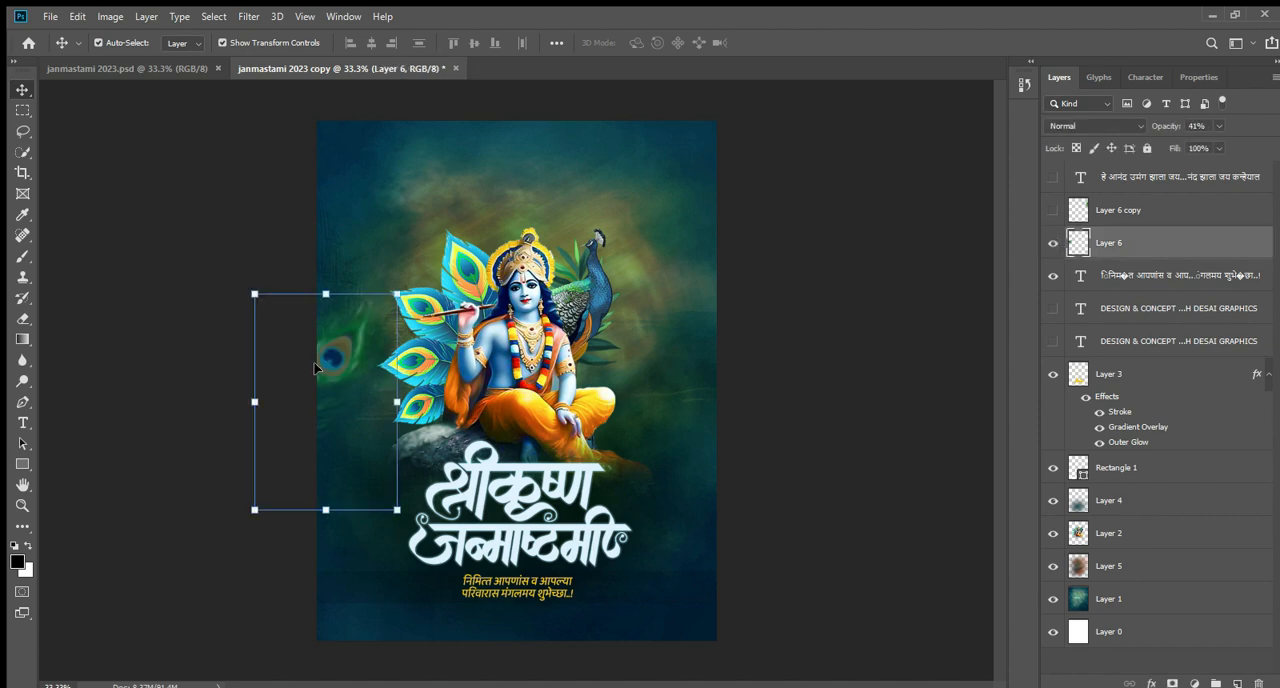
pyautogui.scroll(3, 246, 354)
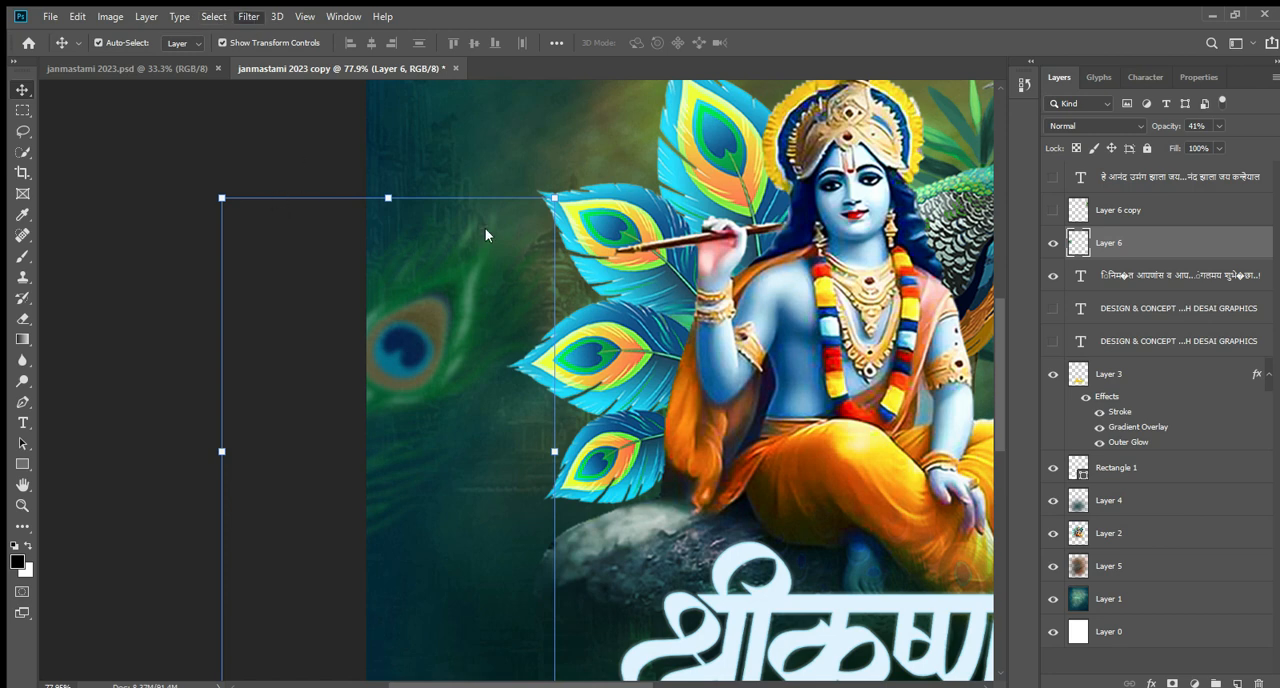
pyautogui.press('h')
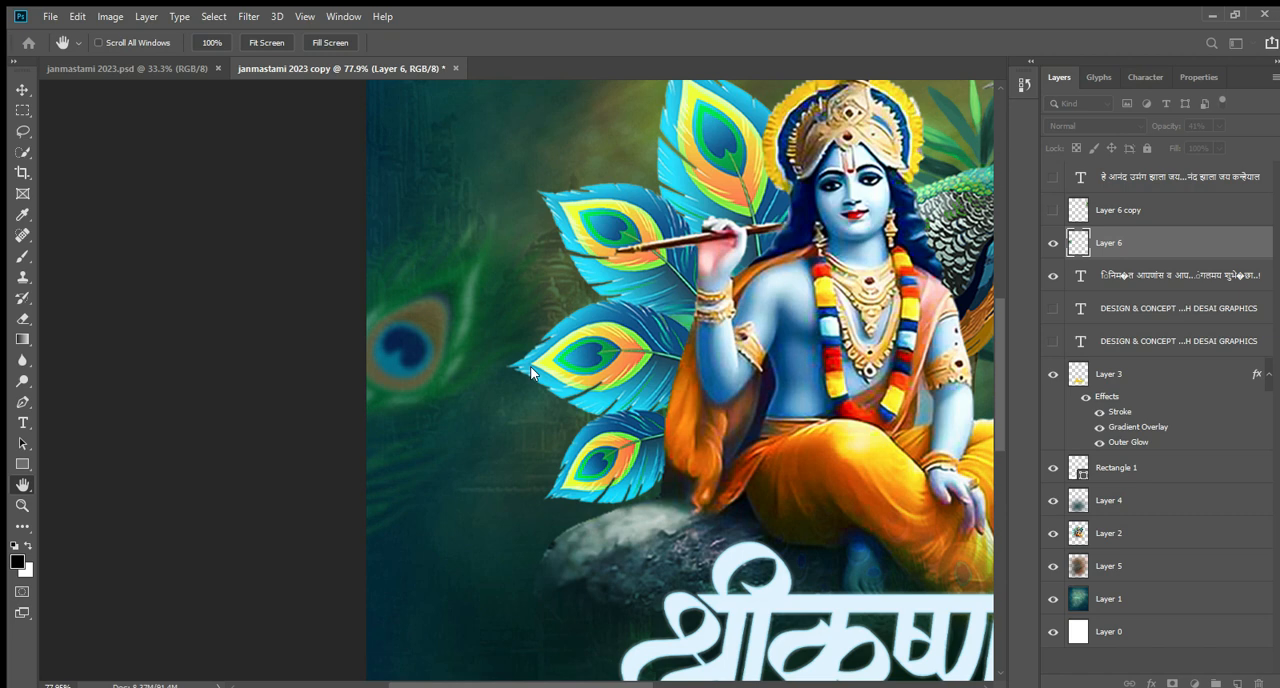
pyautogui.press('v')
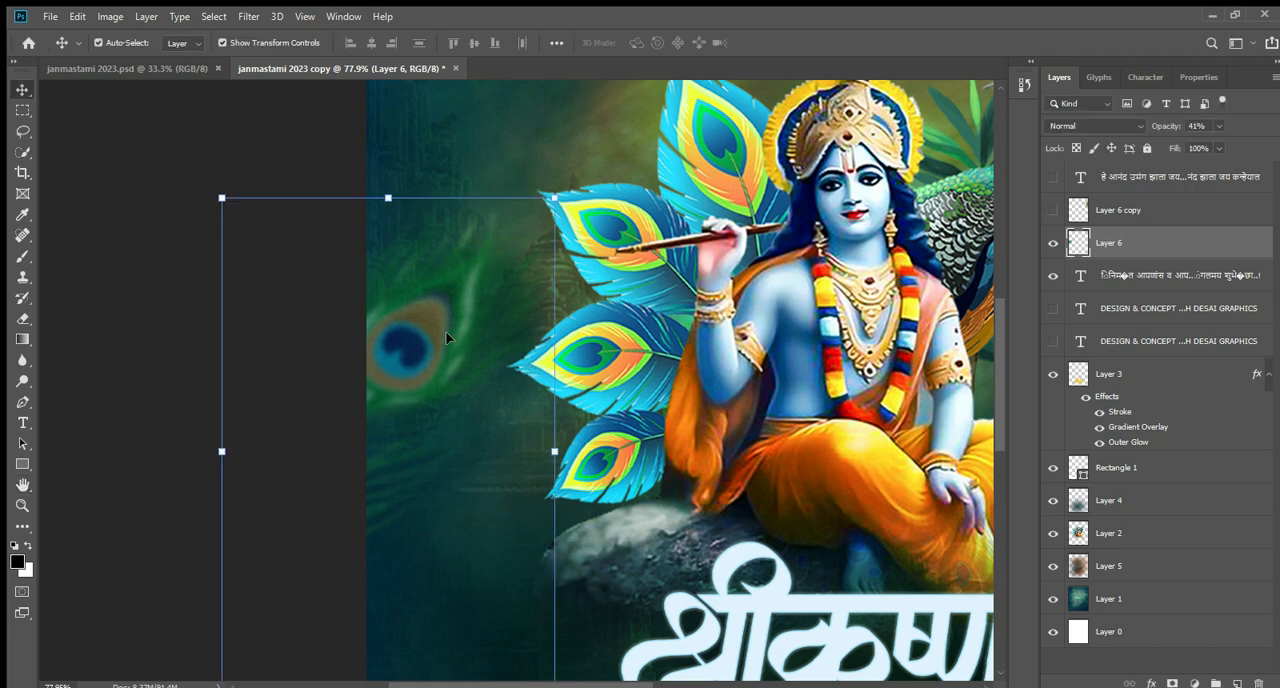
pyautogui.hotkey('ctrl', '-')
pyautogui.hotkey('ctrl', '-')
pyautogui.hotkey('ctrl', '-')
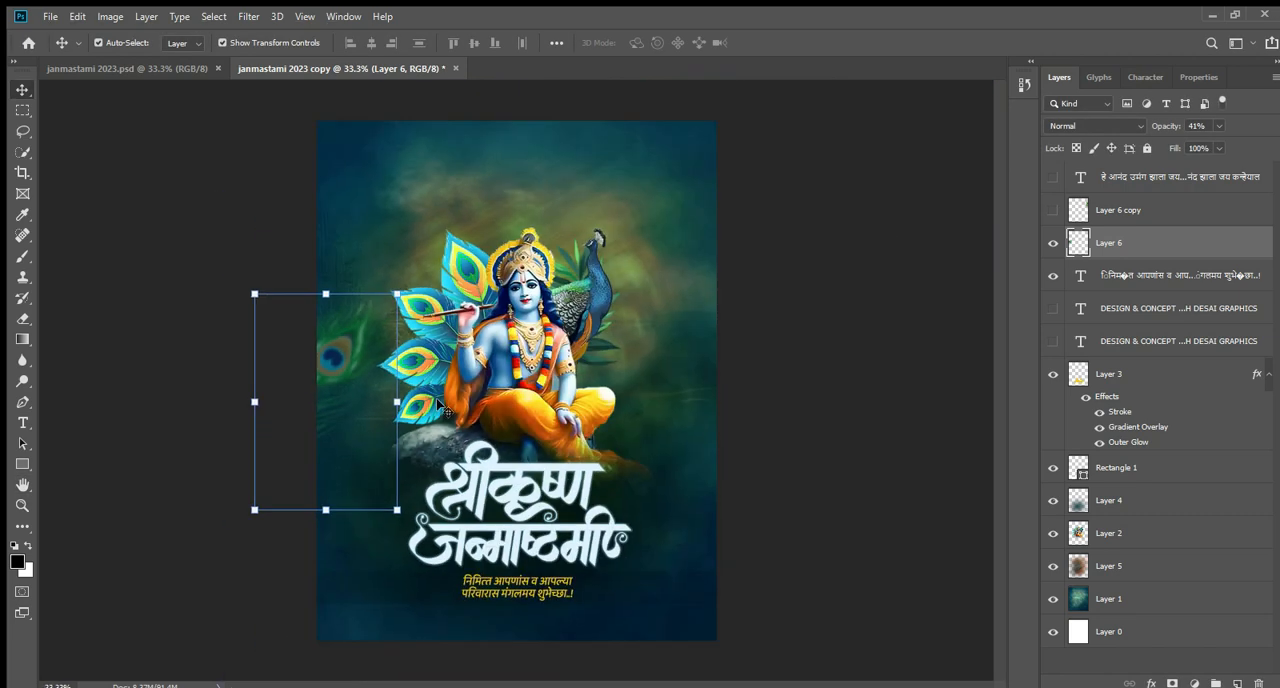
# Check the faded feather on Layer 6 against the whole poster and reselect it.
pyautogui.click(257, 251)
pyautogui.hotkey('ctrl', '-')
pyautogui.hotkey('ctrl', '+')
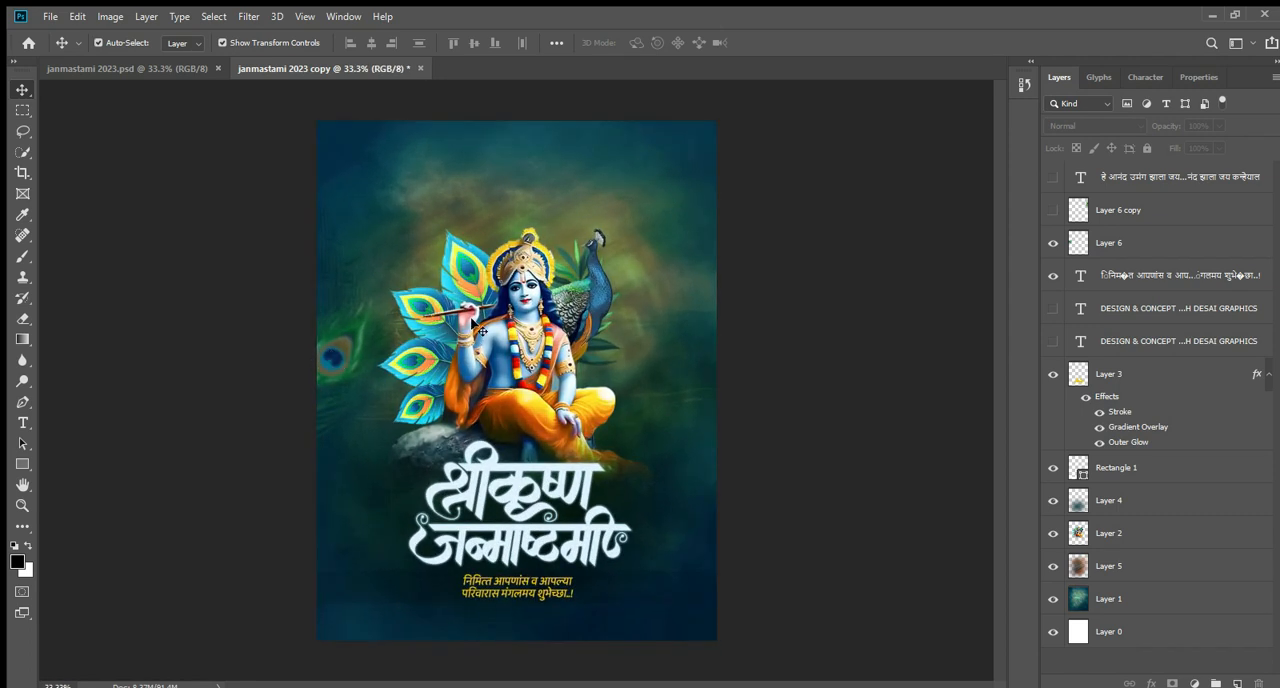
pyautogui.click(332, 350)
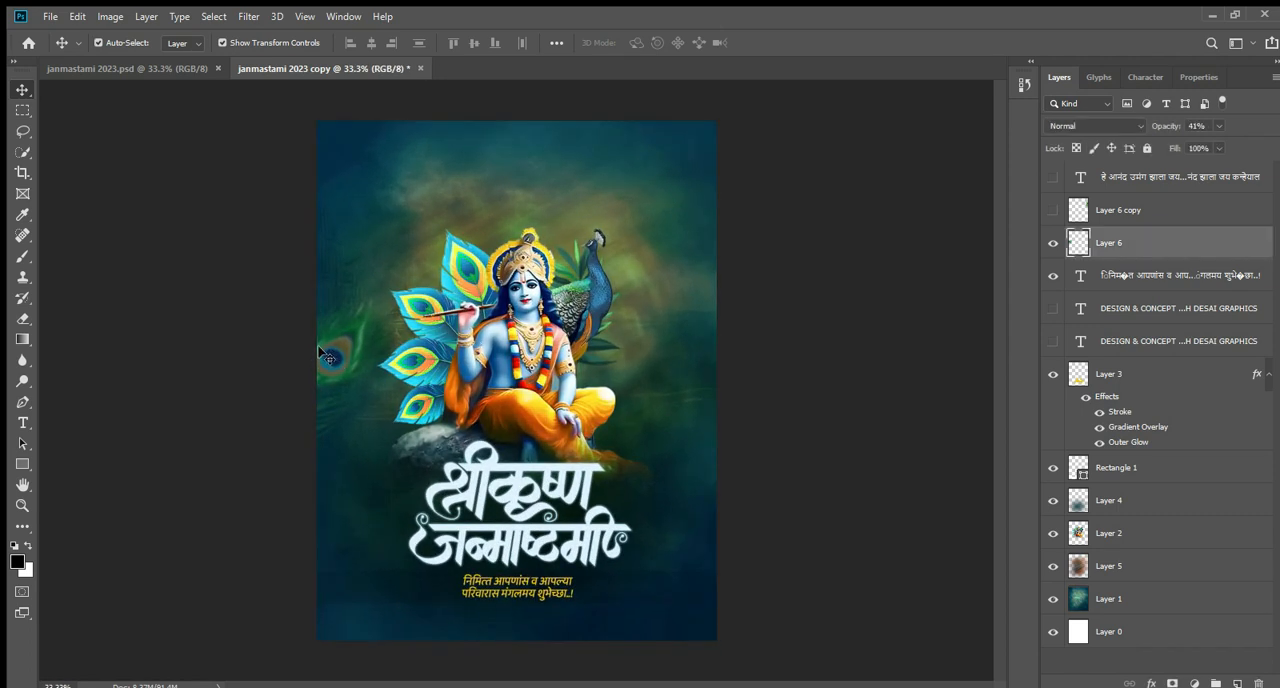
# Show the second faded peacock feather, Layer 6 copy, at the poster's right edge and inspect it up close.
pyautogui.click(1053, 210)
pyautogui.click(808, 237)
pyautogui.click(710, 266)
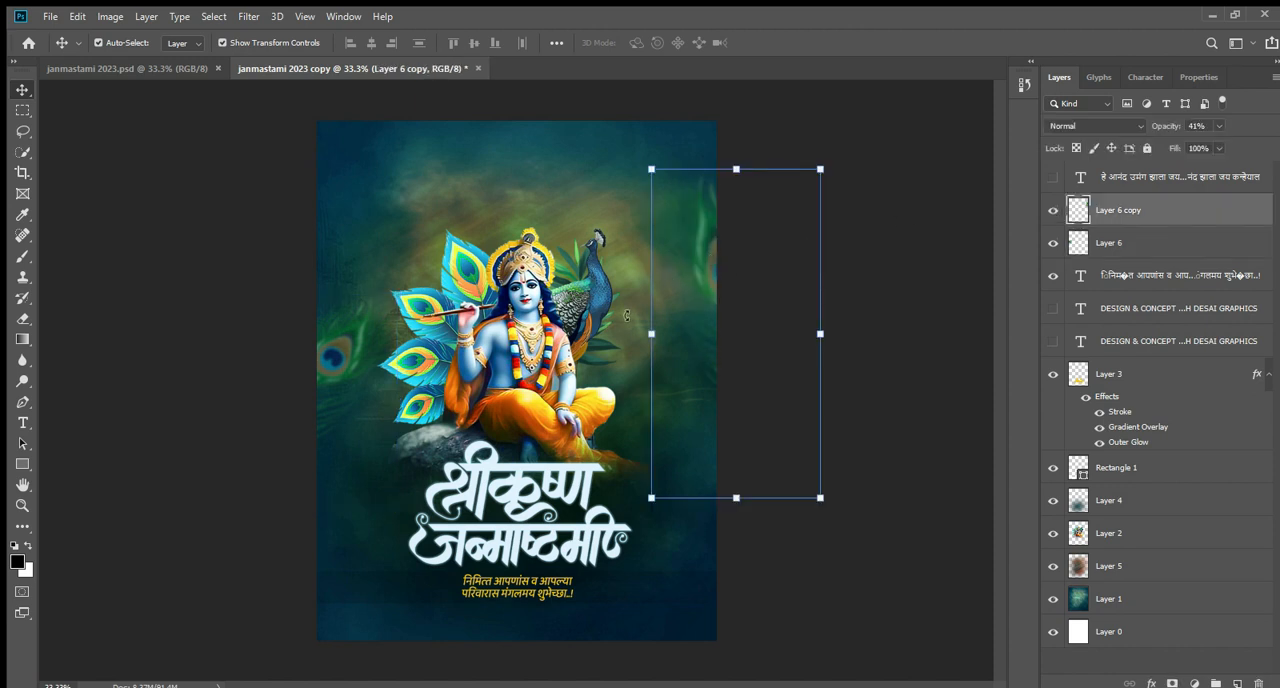
pyautogui.scroll(2, 341, 348)
pyautogui.moveTo(757, 221); pyautogui.dragTo(750, 221)
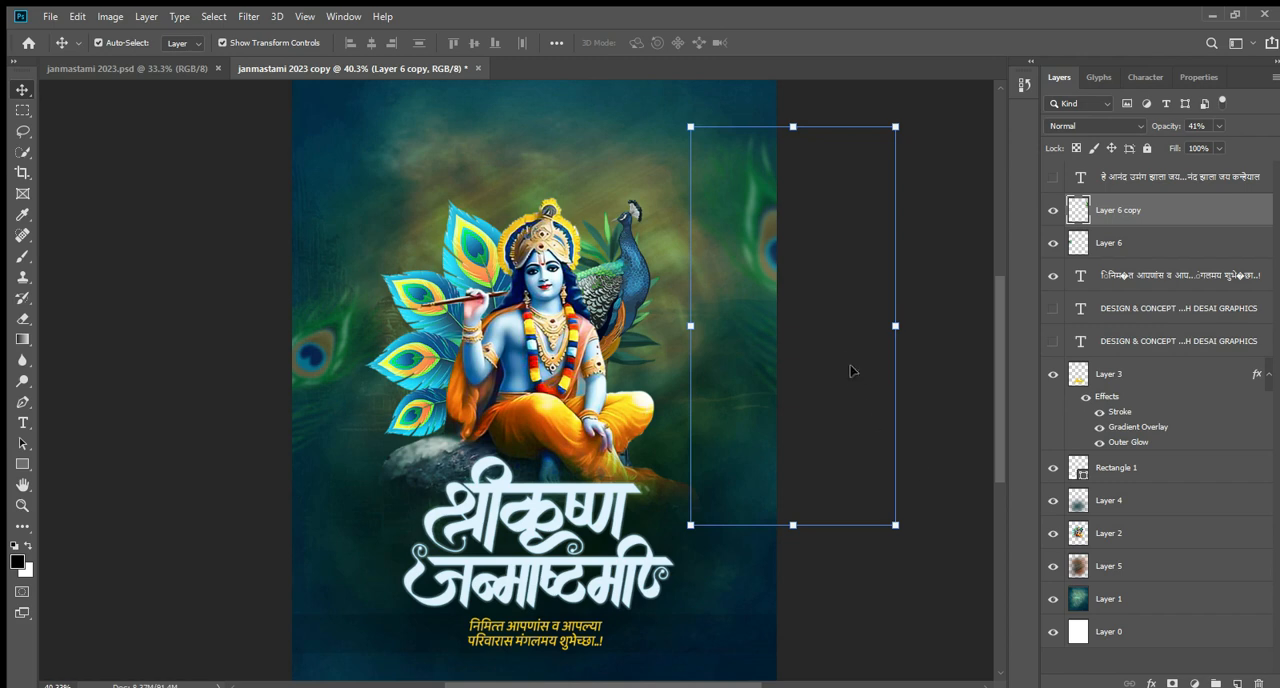
pyautogui.click(874, 251)
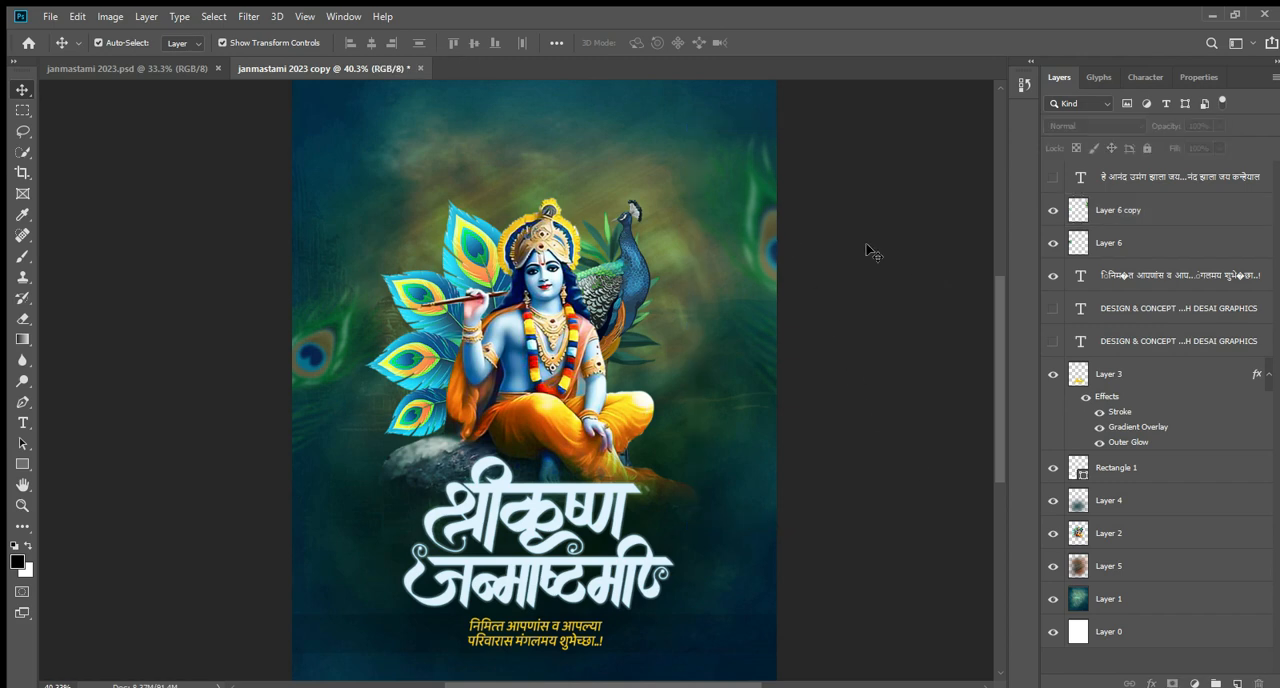
# Examine both faded feathers and their balance within the full poster.
pyautogui.click(758, 221)
pyautogui.click(855, 328)
pyautogui.hotkey('ctrl', '-')
pyautogui.hotkey('ctrl', '-')
pyautogui.hotkey('ctrl', '+')
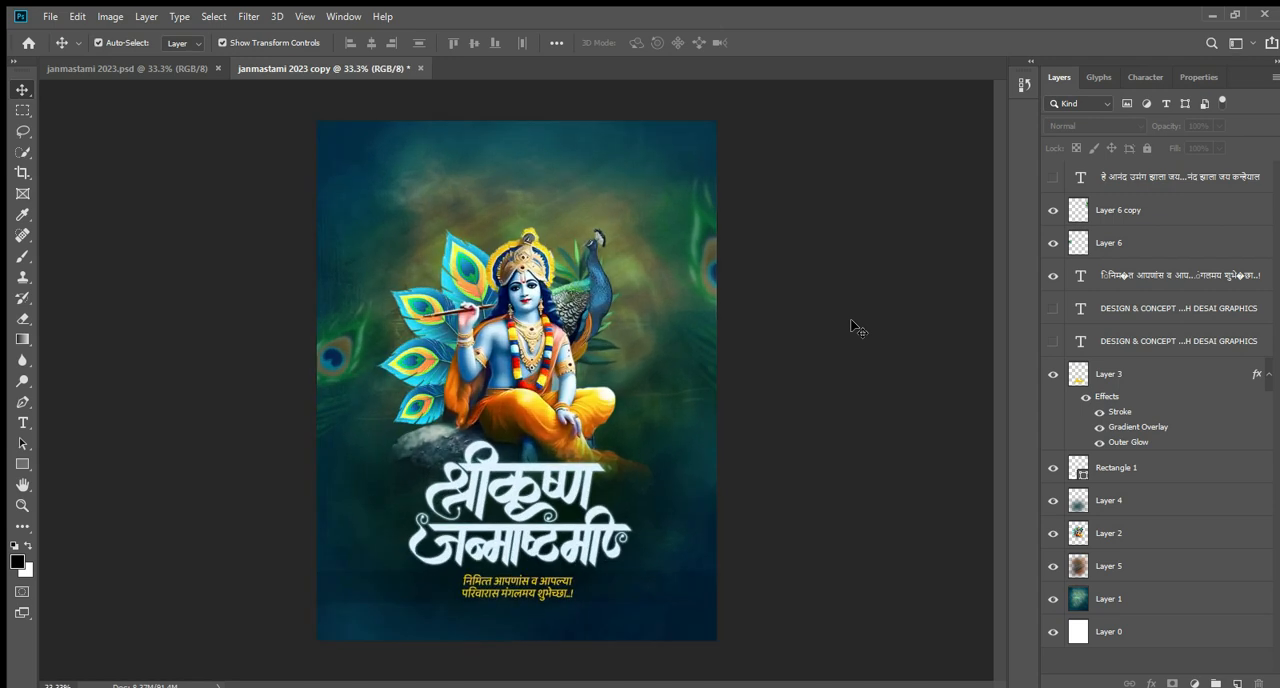
pyautogui.click(335, 343)
pyautogui.click(757, 448)
# Show the two-line Marathi slogan text layer above Krishna's head.
pyautogui.scroll(5, 459, 175)
pyautogui.scroll(4, 540, 240)
pyautogui.scroll(4, 566, 269)
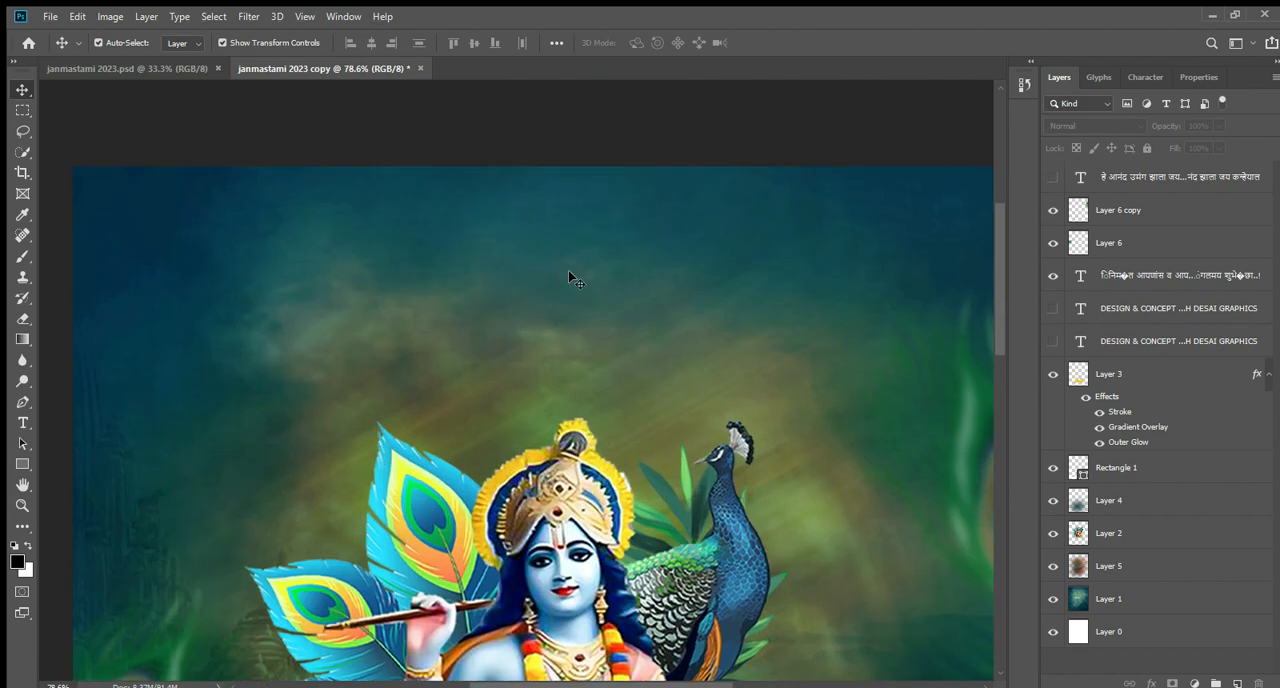
pyautogui.scroll(1, 526, 317)
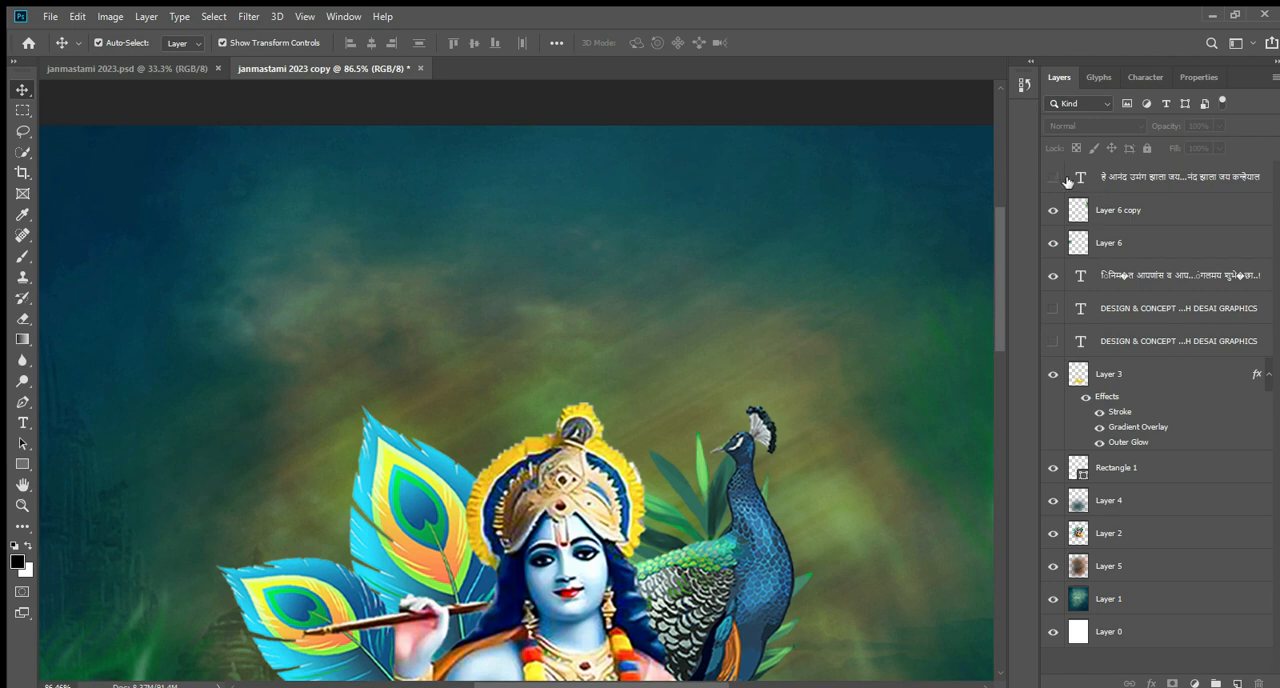
pyautogui.click(1057, 178)
pyautogui.scroll(2, 470, 288)
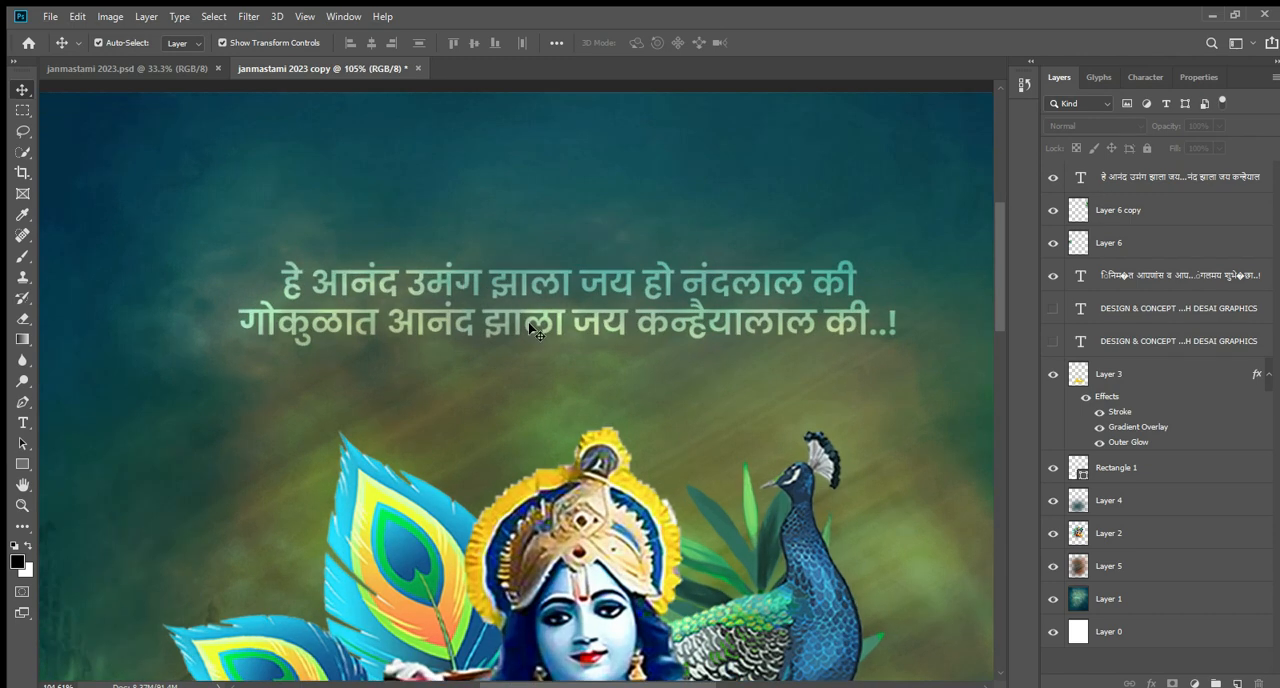
# Inspect the slogan's font, style, size and blend mode without changing the text.
pyautogui.click(500, 303)
pyautogui.doubleClick(500, 303)
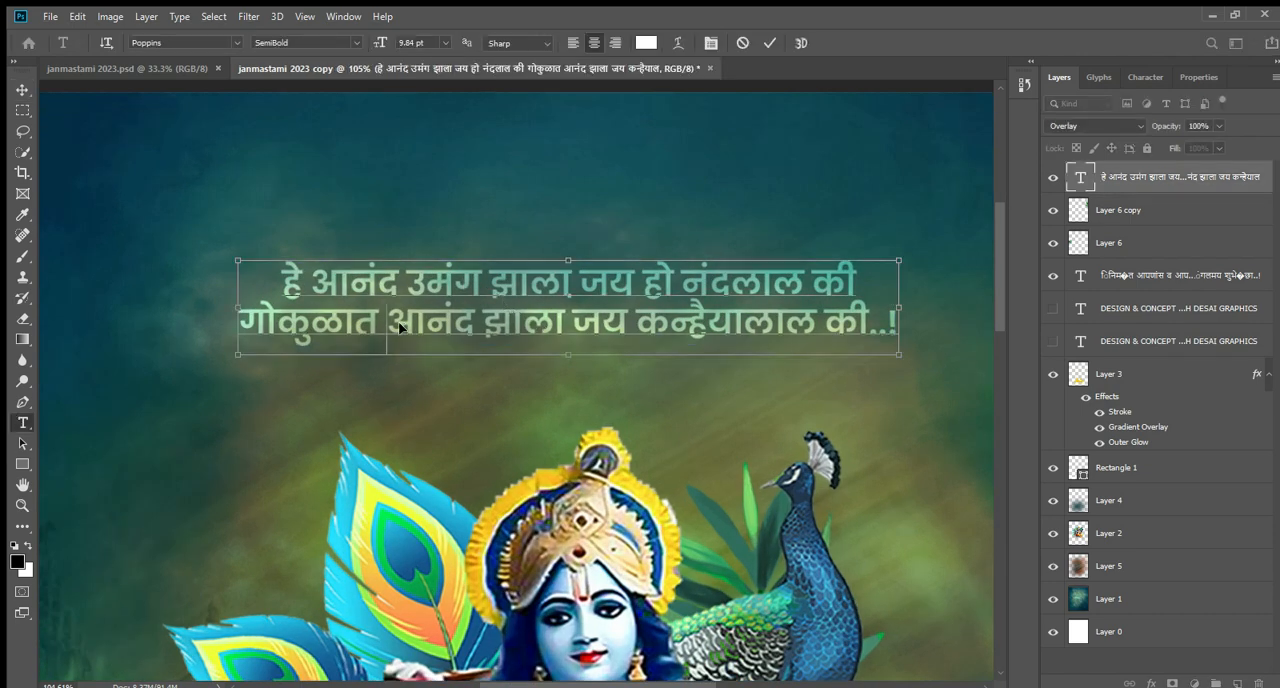
pyautogui.click(184, 44)
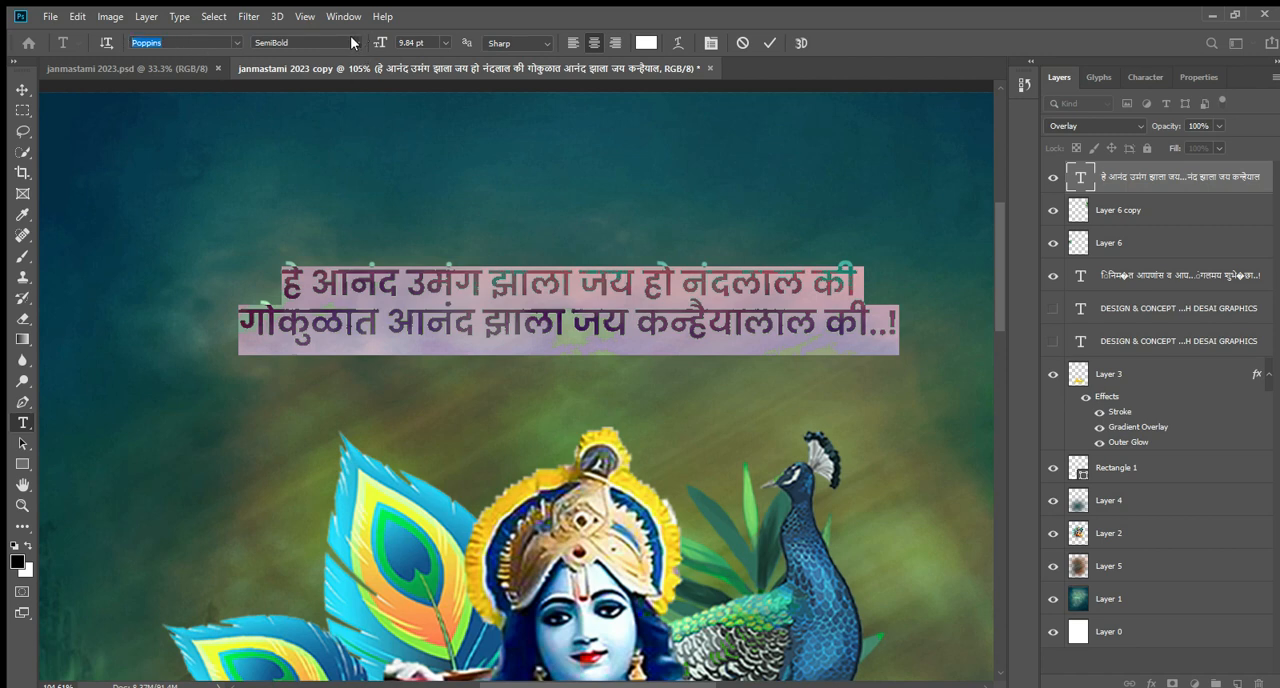
pyautogui.click(446, 199)
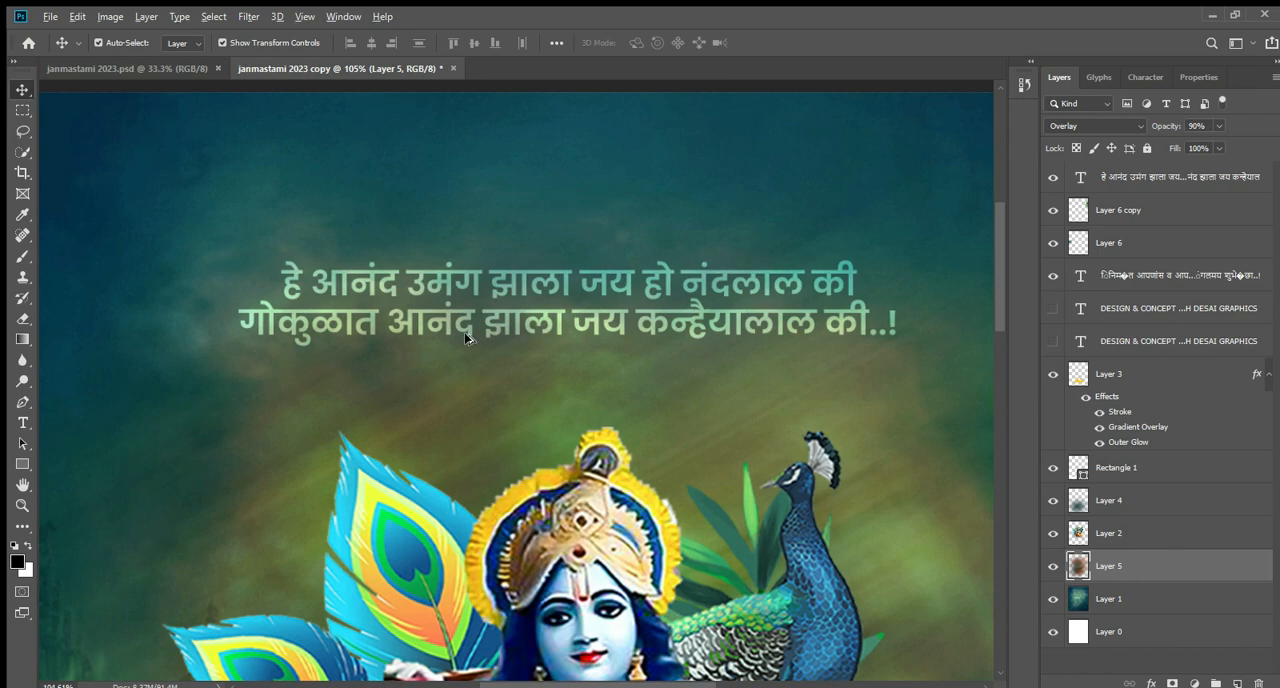
# Check the placement of the slogan within the full poster with no layer selected.
pyautogui.scroll(-4, 552, 354)
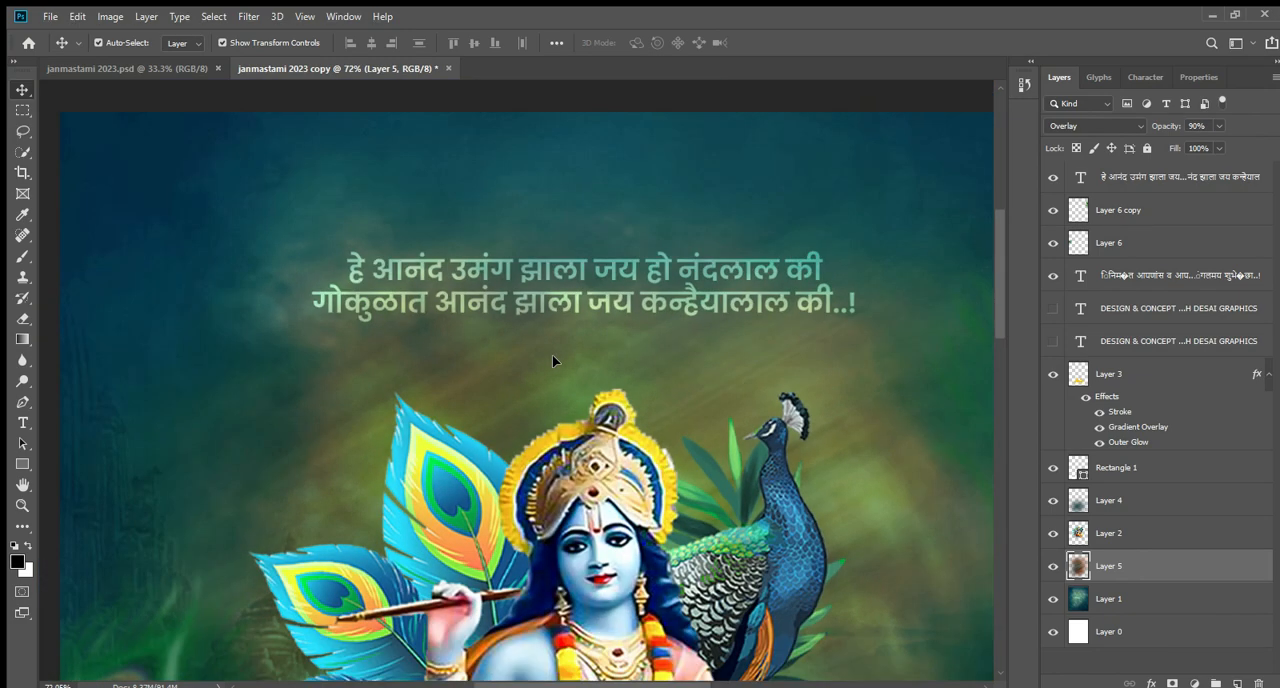
pyautogui.scroll(-5, 552, 354)
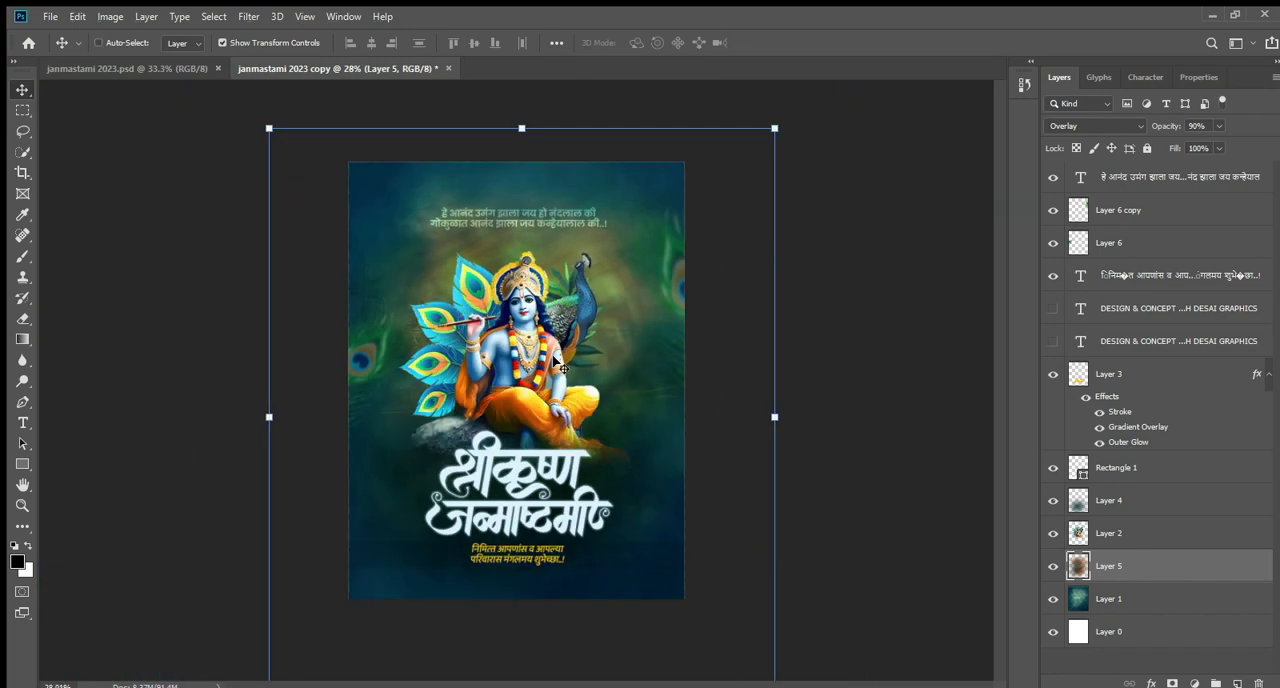
pyautogui.hotkey('ctrl', '-')
pyautogui.hotkey('ctrl', '+')
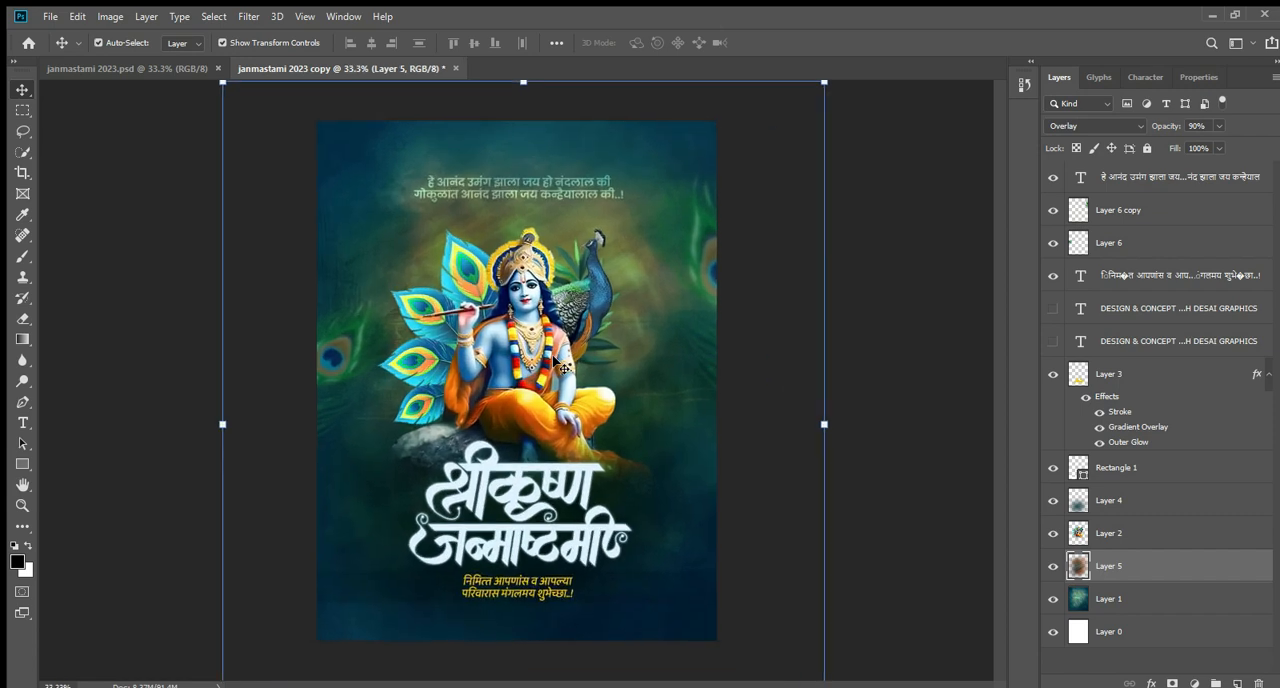
pyautogui.click(913, 320)
pyautogui.hotkey('ctrl', '-')
pyautogui.hotkey('ctrl', '+')
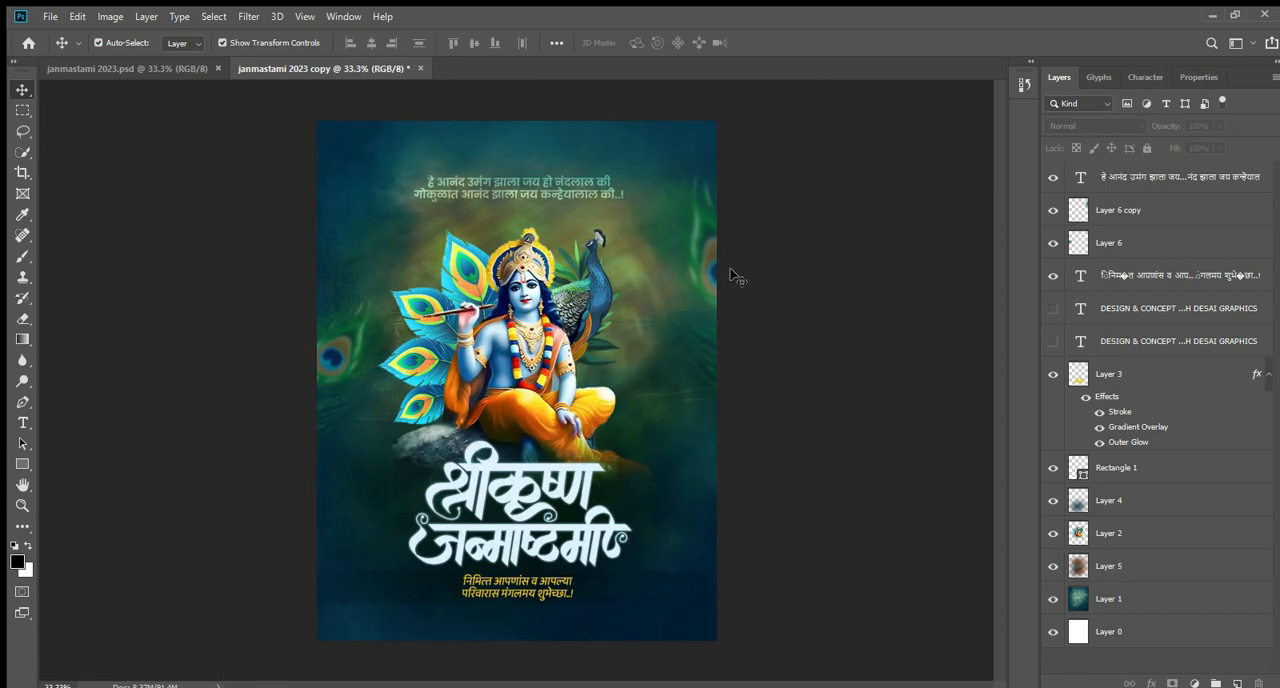
# Show the faint single-line design credit at the poster's bottom edge and select that text layer.
pyautogui.click(1052, 308)
pyautogui.scroll(4, 462, 660)
pyautogui.scroll(-3, 472, 650)
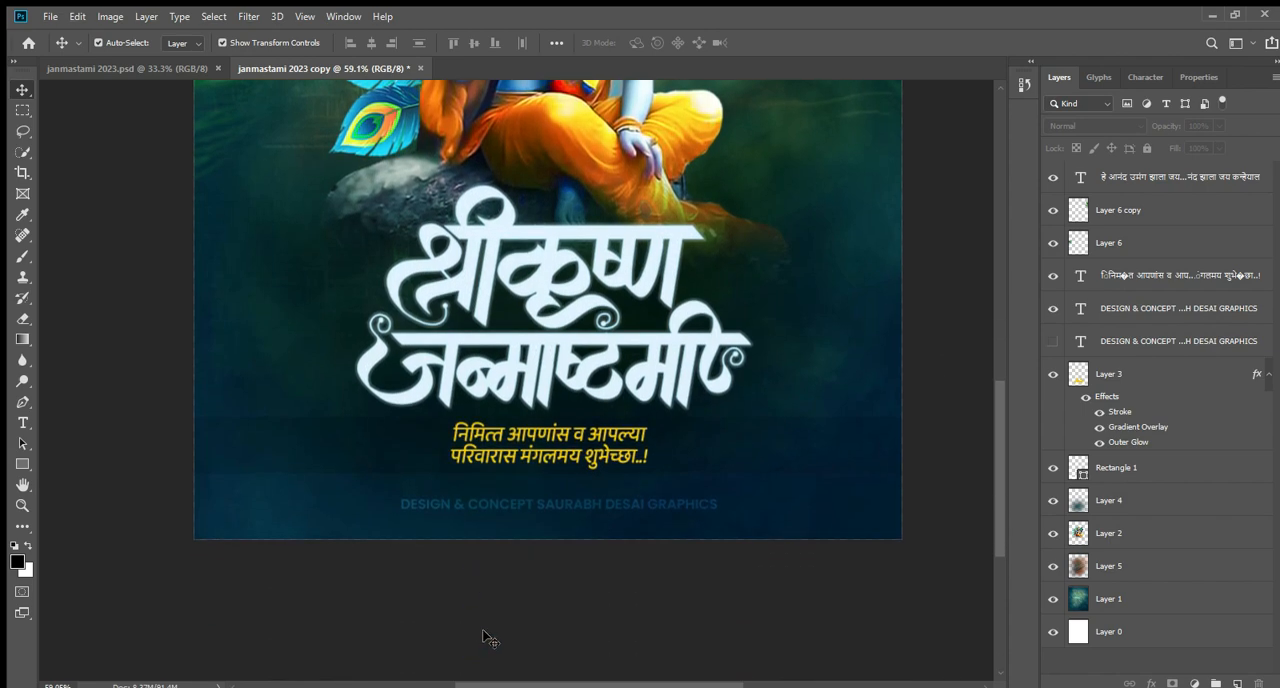
pyautogui.scroll(4, 541, 566)
pyautogui.click(314, 434)
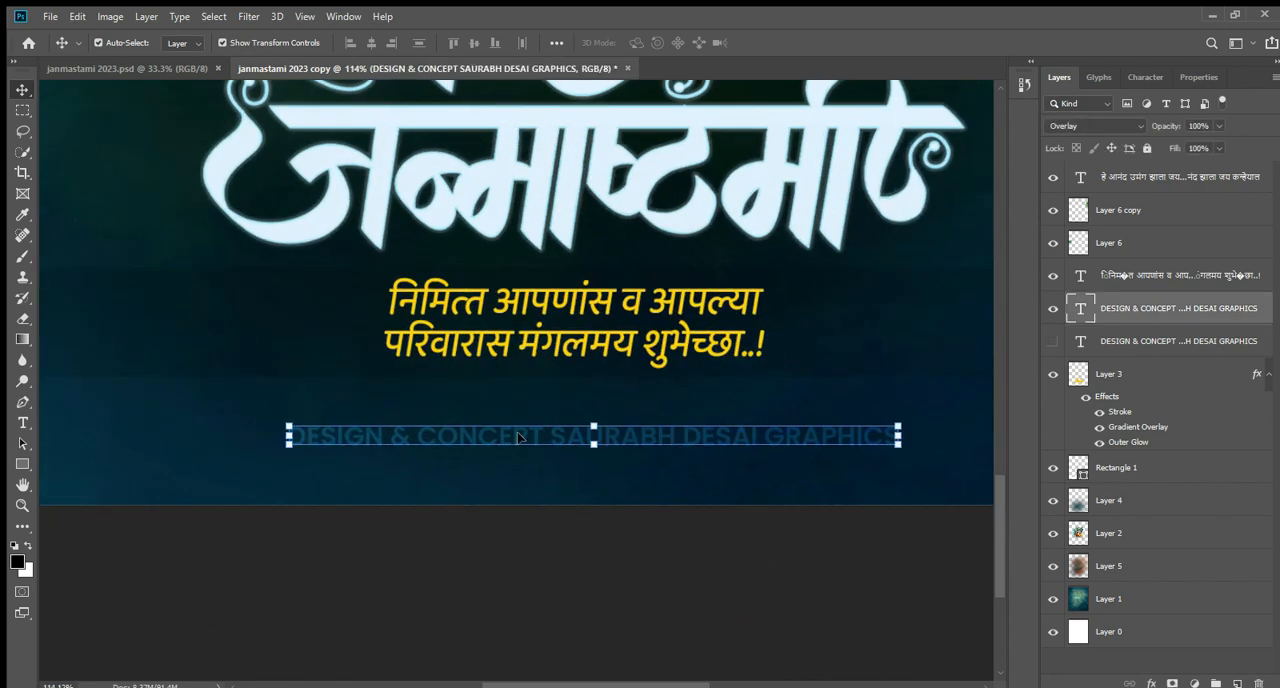
# Inspect the font, style and size of the bottom design credit, leaving its text as it is.
pyautogui.click(22, 423)
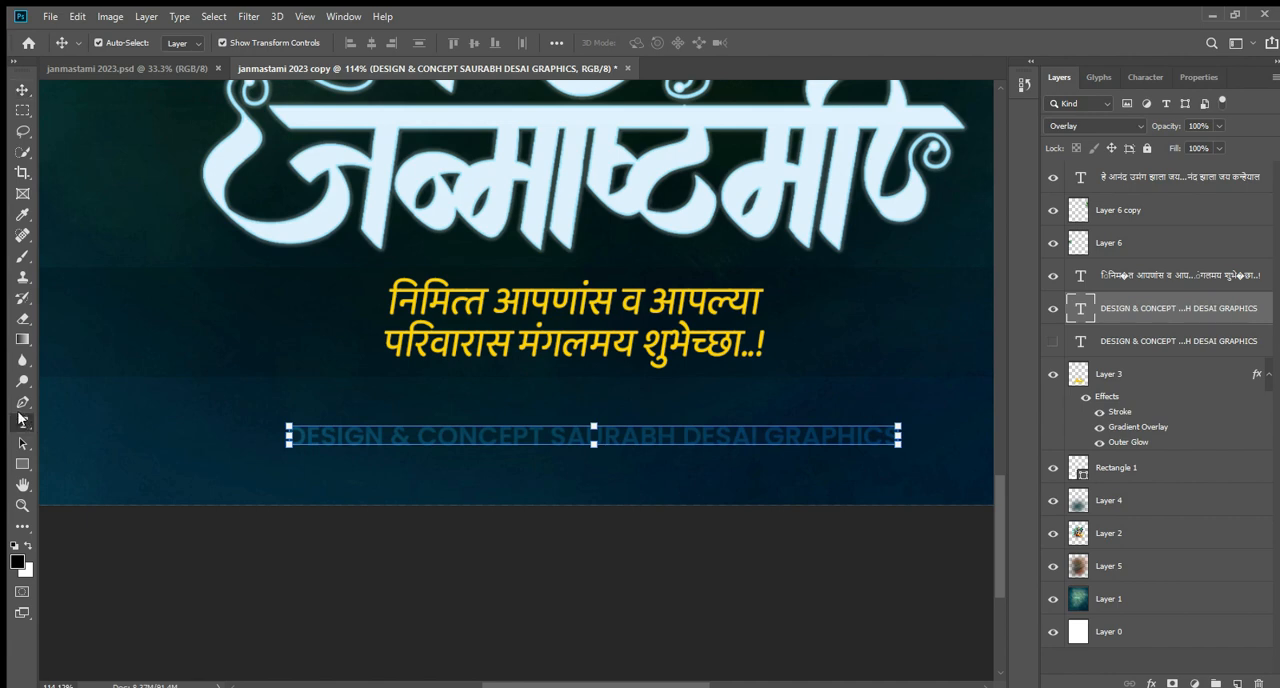
pyautogui.click(428, 438)
pyautogui.hotkey('ctrl', 'a')
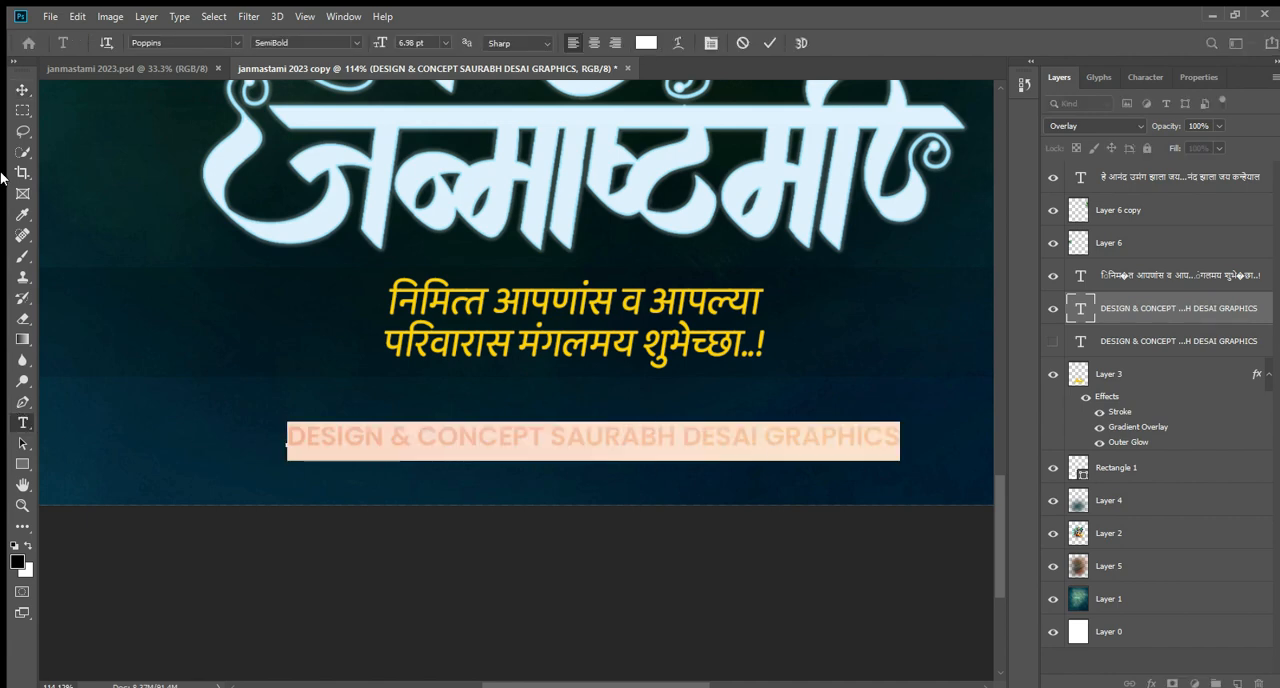
pyautogui.click(22, 89)
pyautogui.click(490, 553)
# Examine the bottom design credit up close and within the full poster.
pyautogui.scroll(2, 563, 528)
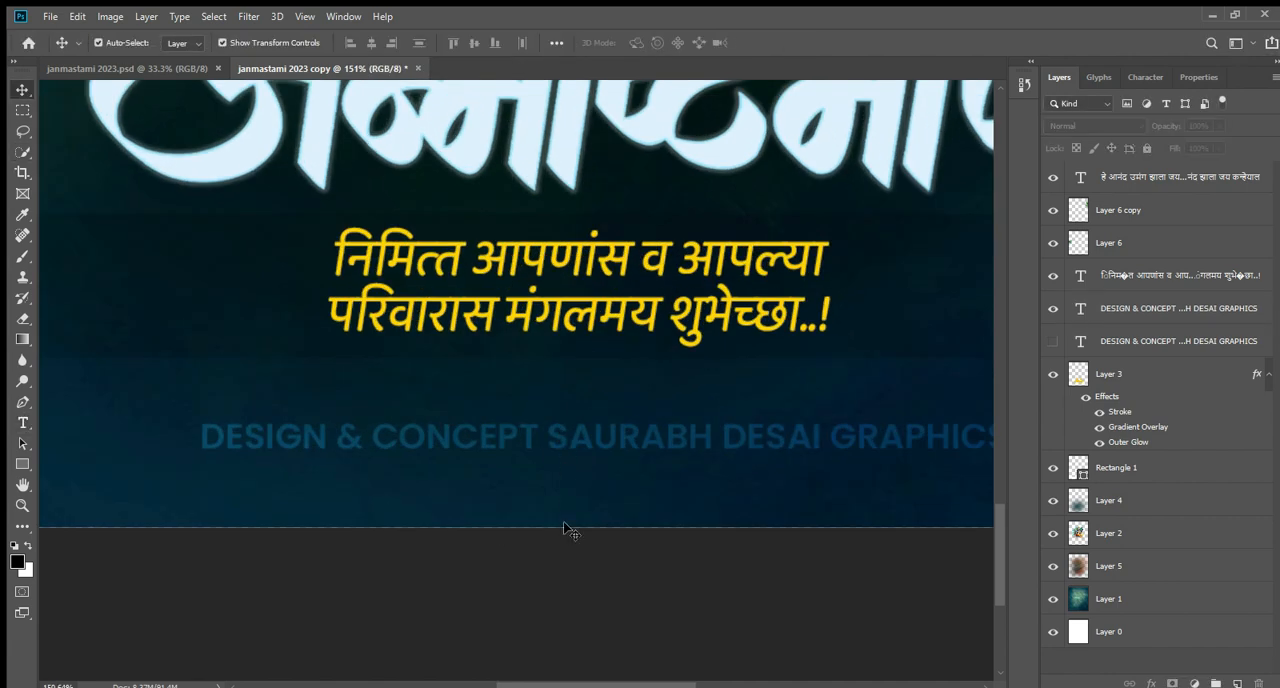
pyautogui.scroll(-3, 563, 528)
pyautogui.scroll(-4, 556, 535)
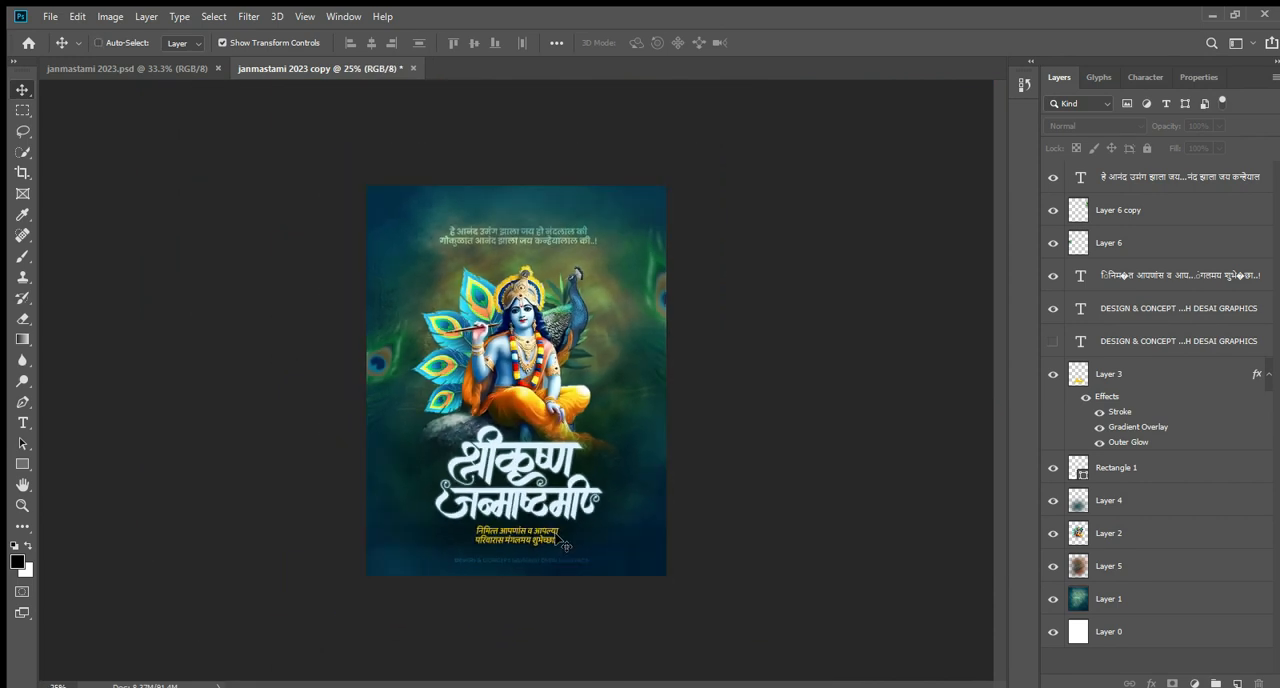
pyautogui.hotkey('ctrl', '-')
pyautogui.hotkey('ctrl', '+')
pyautogui.hotkey('ctrl', '+')
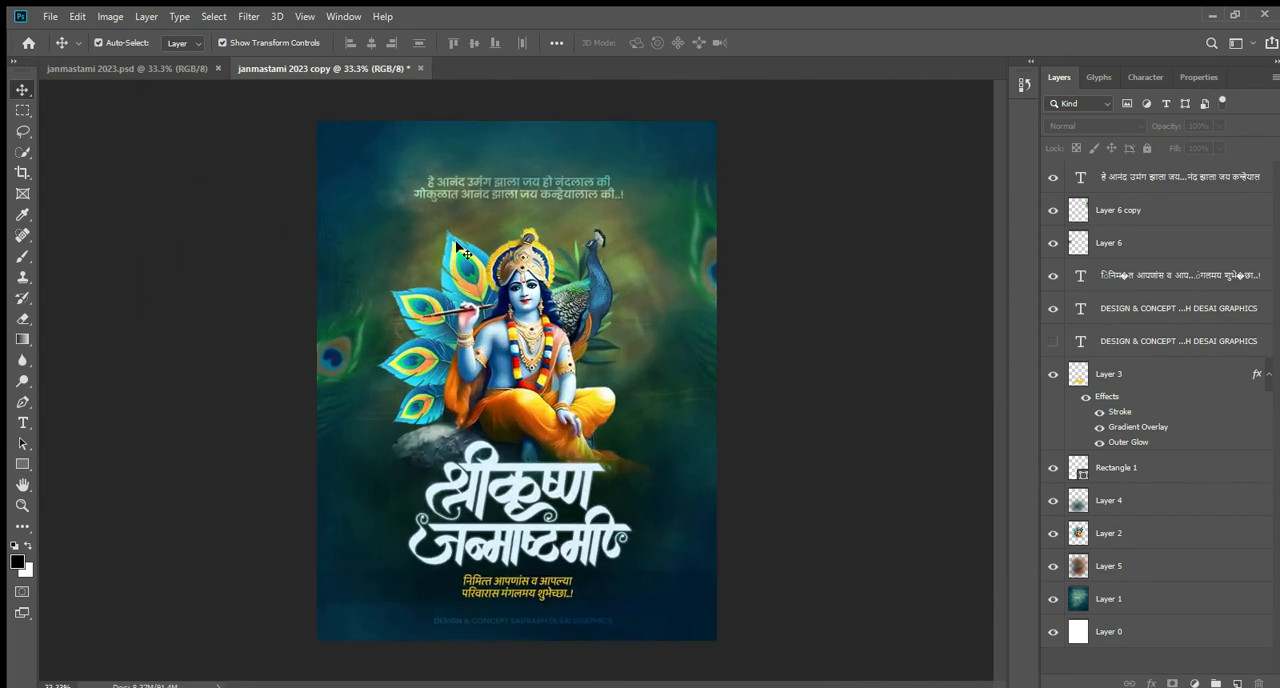
# Show the two-line white design credit in the poster's upper-left corner and view it up close.
pyautogui.click(1052, 341)
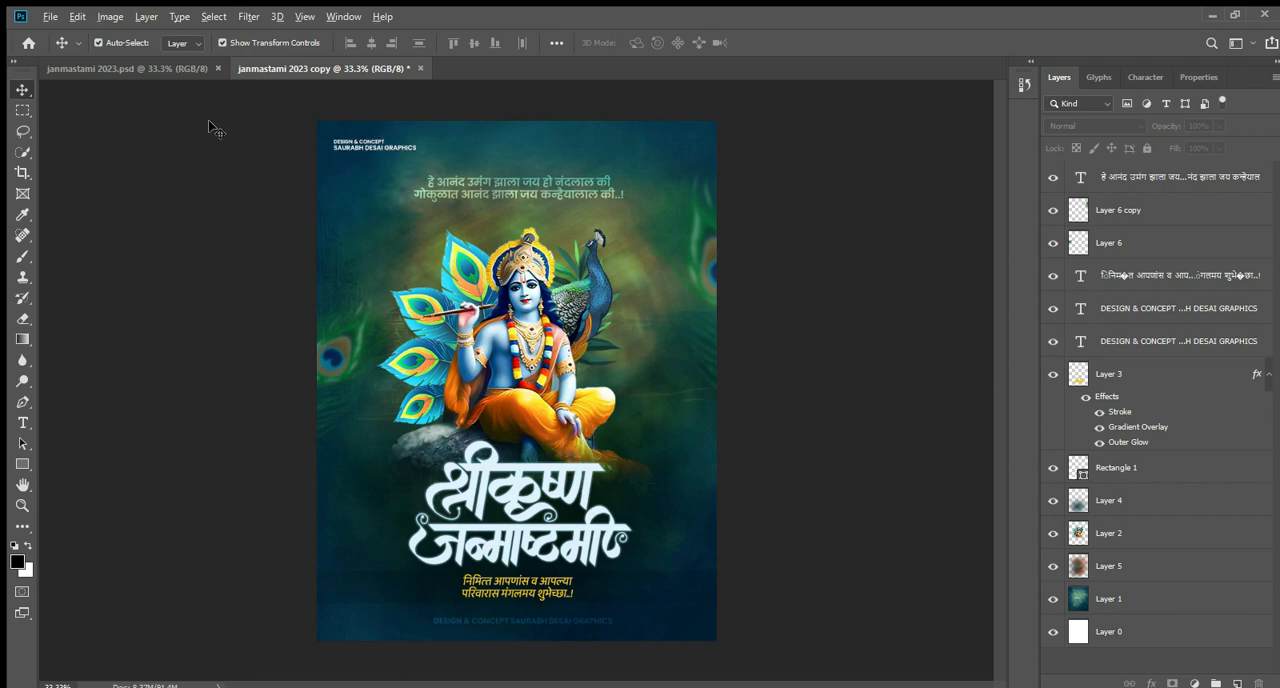
pyautogui.scroll(15, 280, 138)
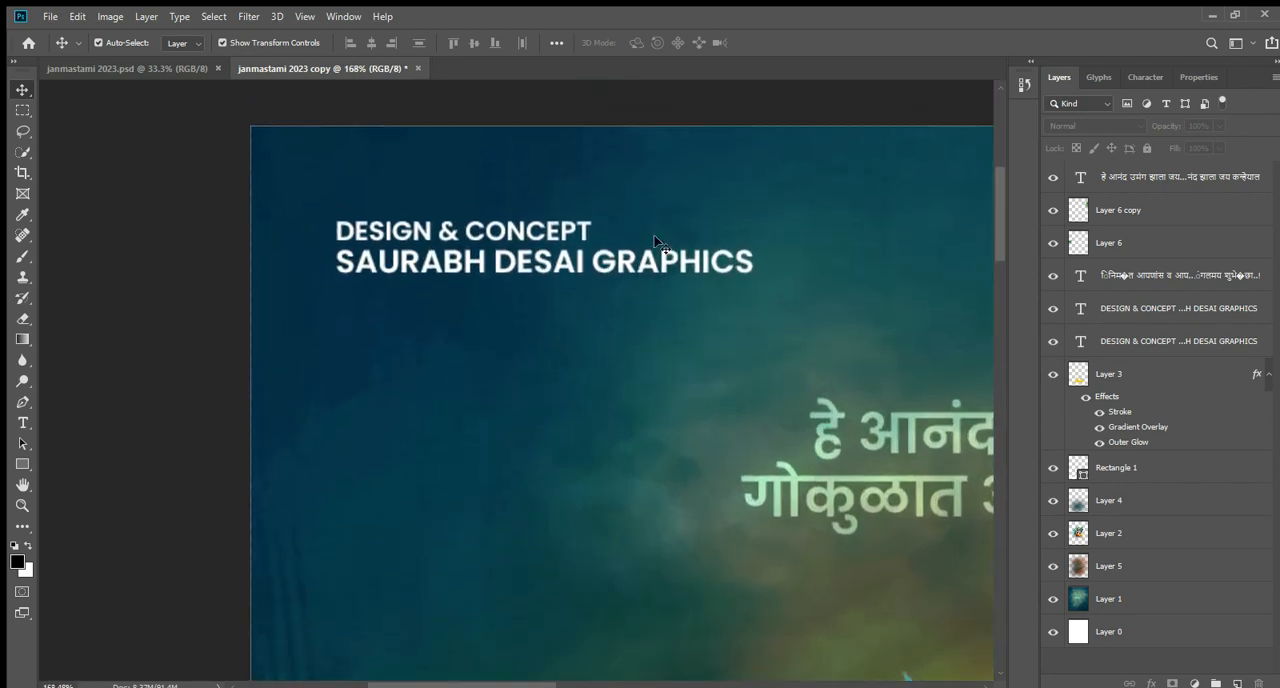
pyautogui.scroll(2, 700, 255)
pyautogui.scroll(-2, 435, 330)
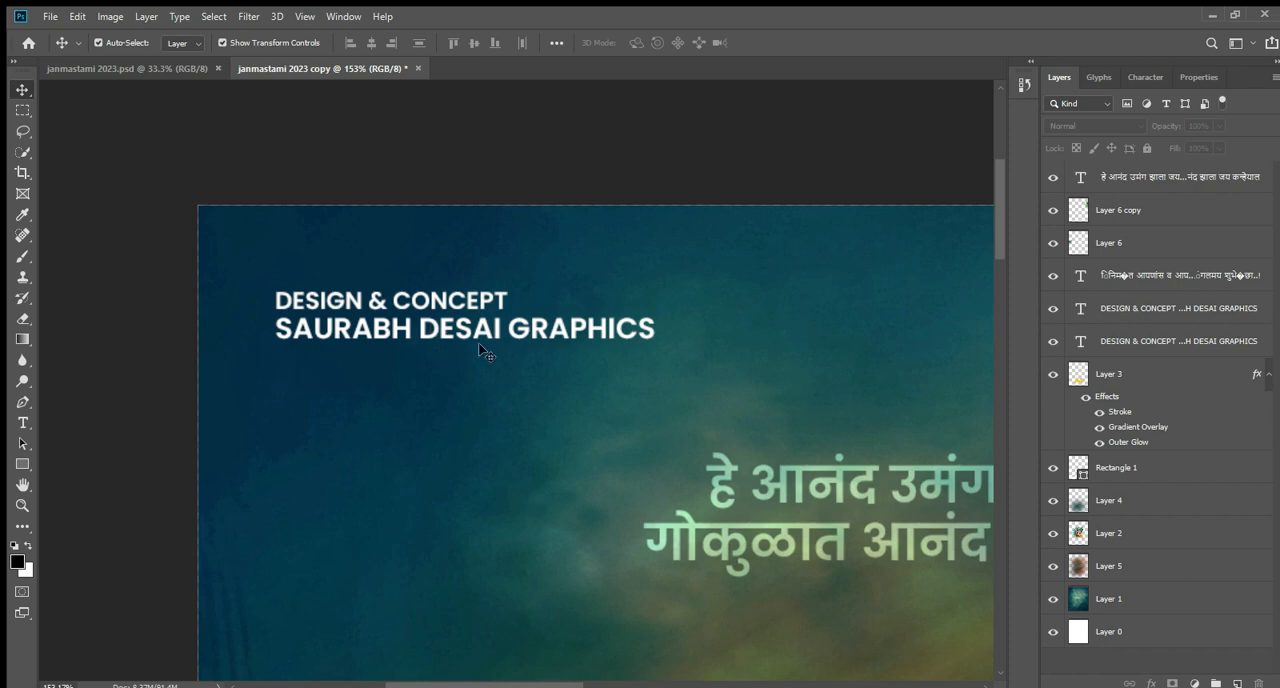
pyautogui.scroll(-2, 485, 350)
# Inspect the font, style and size of the two-line corner credit, leaving its text as it is.
pyautogui.click(22, 422)
pyautogui.click(371, 305)
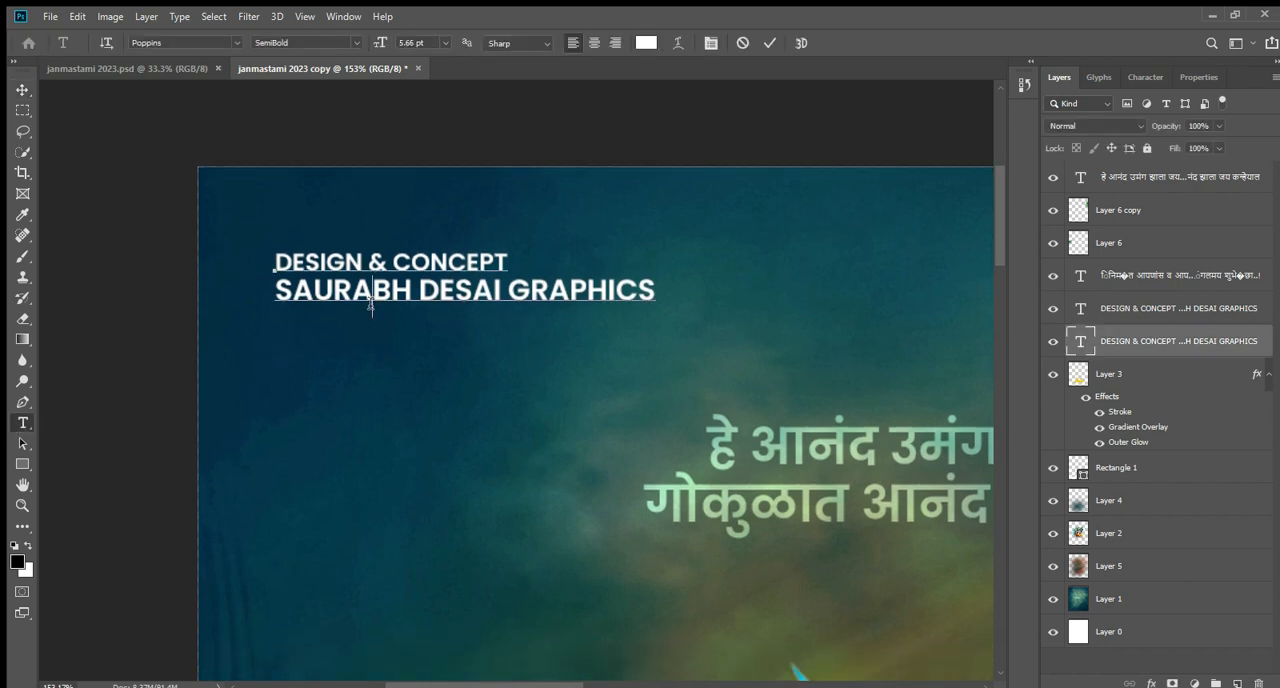
pyautogui.hotkey('ctrl', 'a')
pyautogui.click(22, 89)
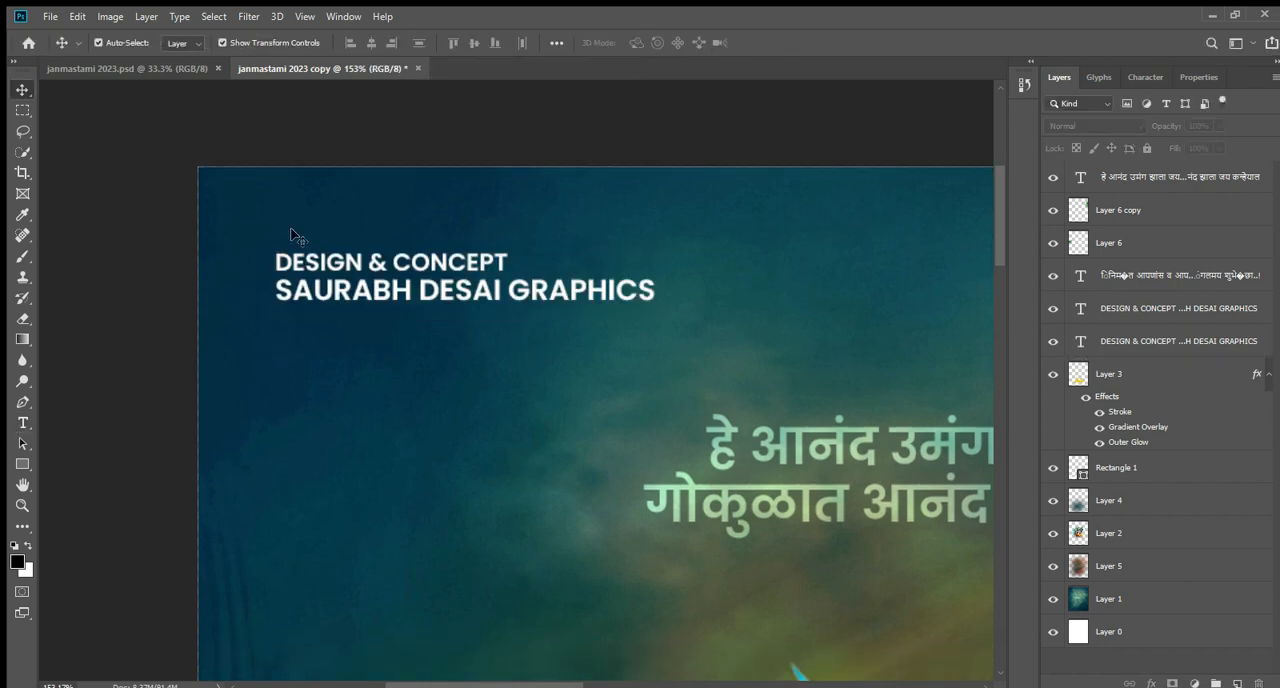
# Review the complete poster with all of its layers shown.
pyautogui.hotkey('ctrl', '0')
pyautogui.hotkey('ctrl', '-')
pyautogui.hotkey('ctrl', '-')
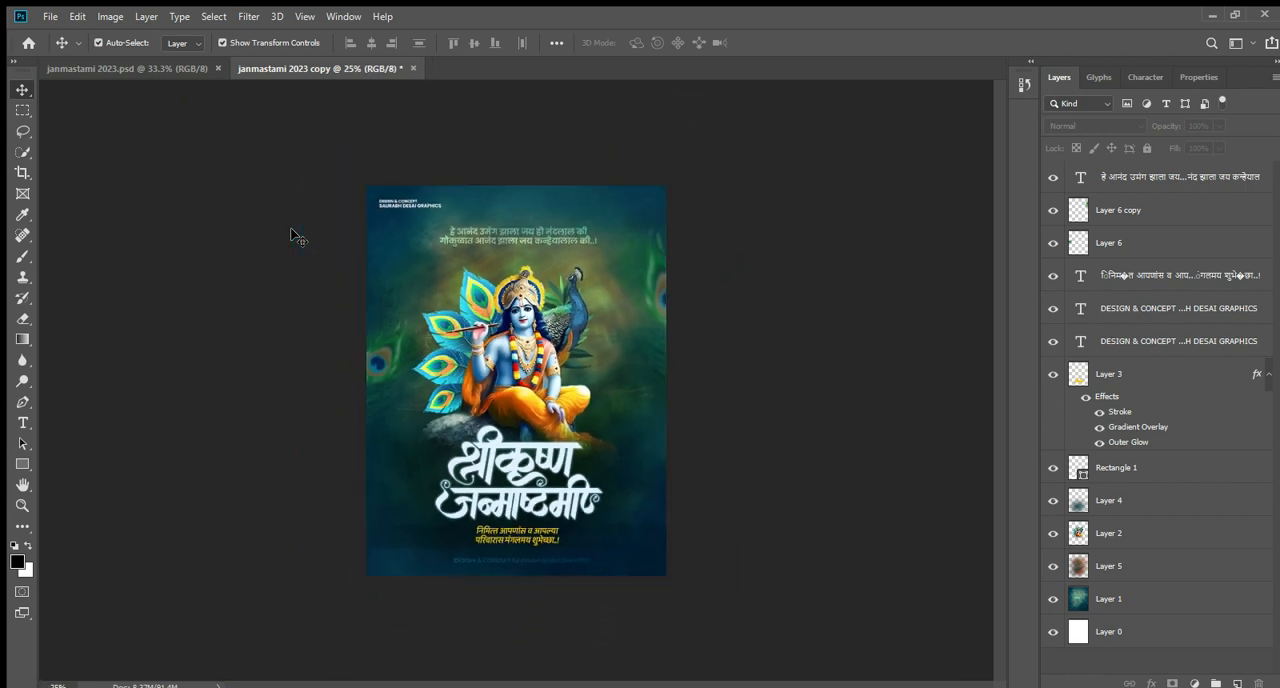
pyautogui.hotkey('ctrl', '+')
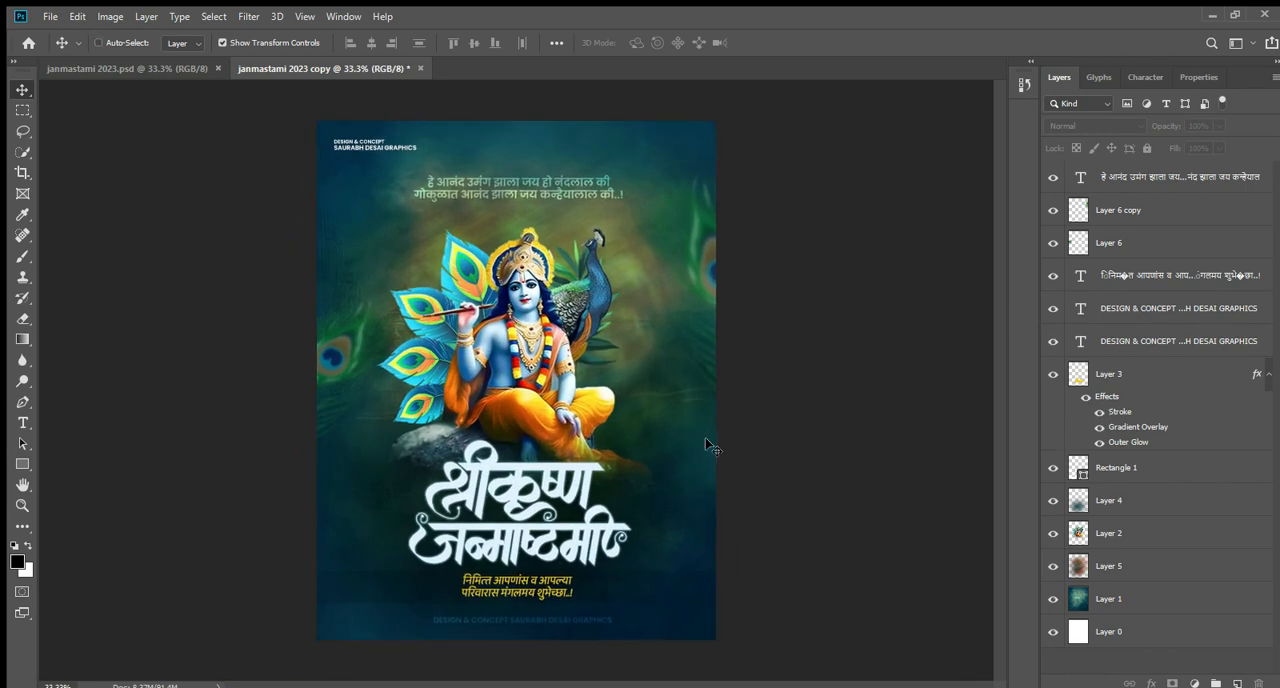
pyautogui.hotkey('ctrl', '-')
pyautogui.hotkey('ctrl', '+')
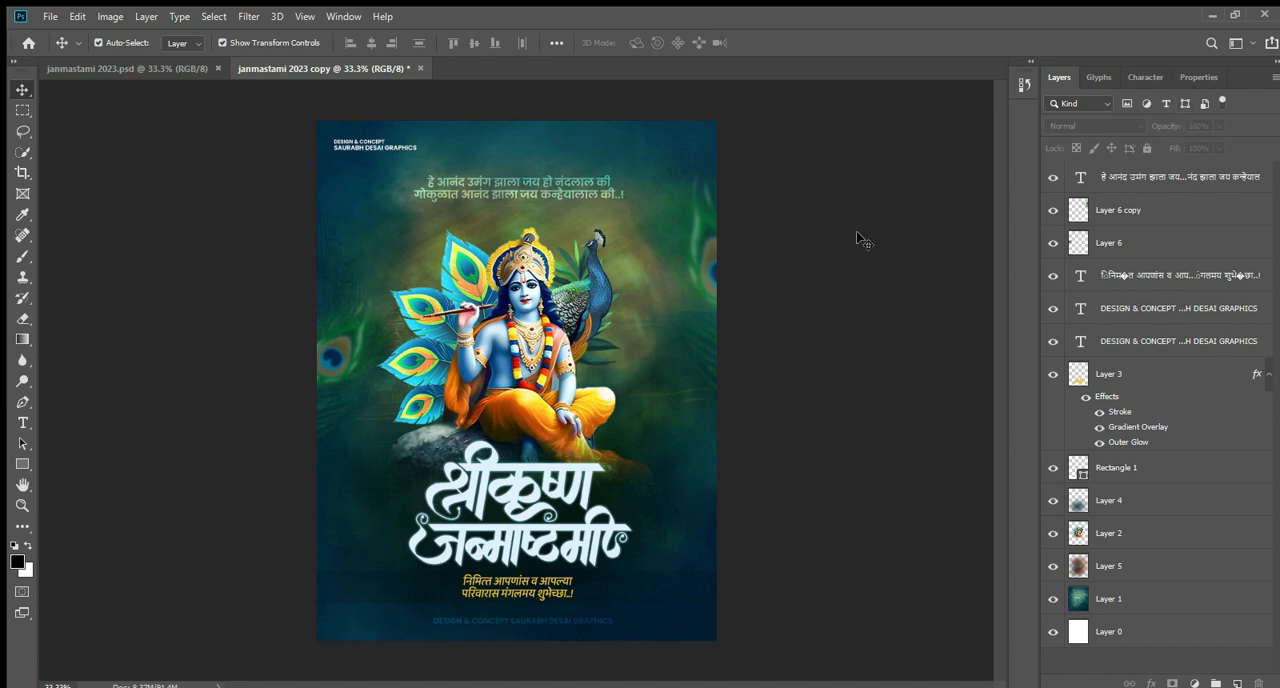
pyautogui.click(1205, 102)
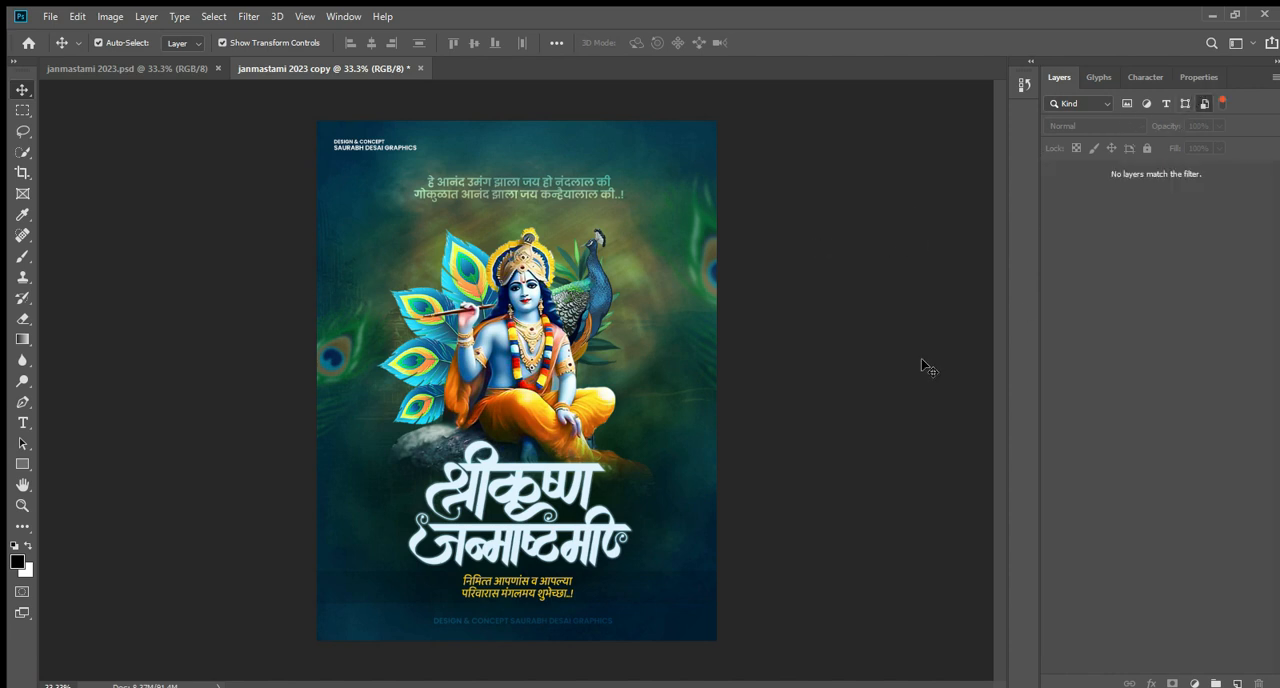
pyautogui.click(1205, 102)
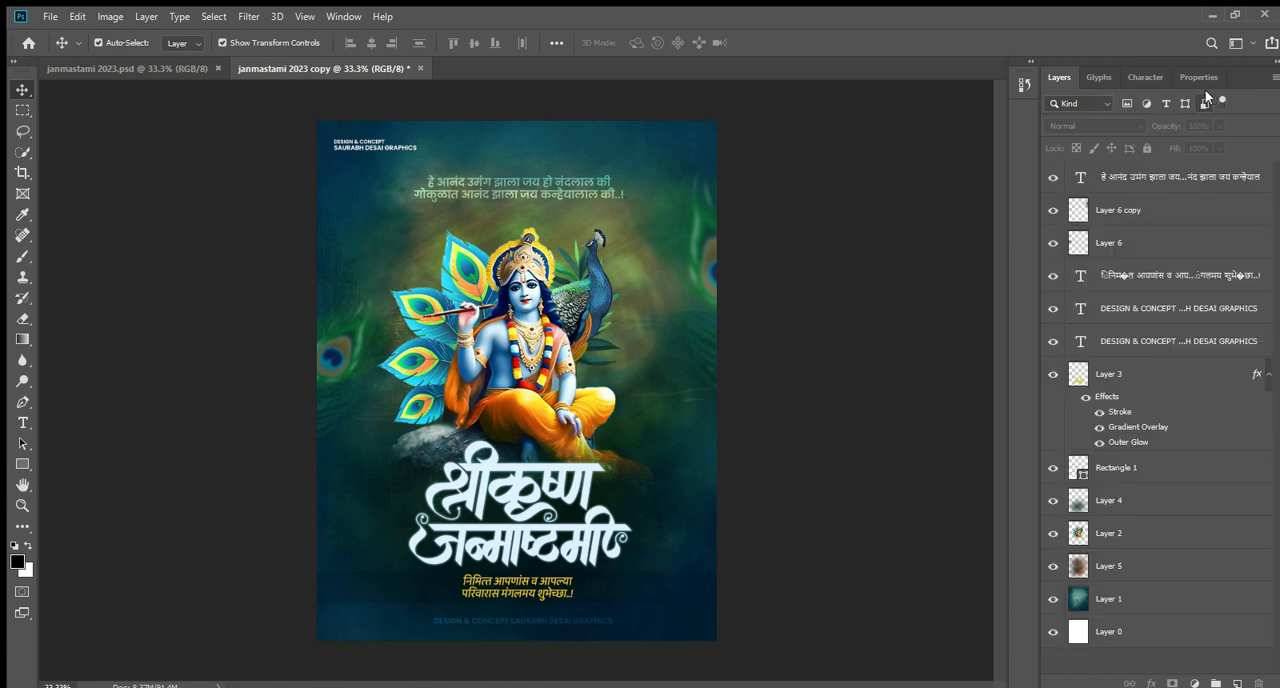
pyautogui.click(1183, 103)
pyautogui.click(1183, 103)
pyautogui.click(1200, 90)
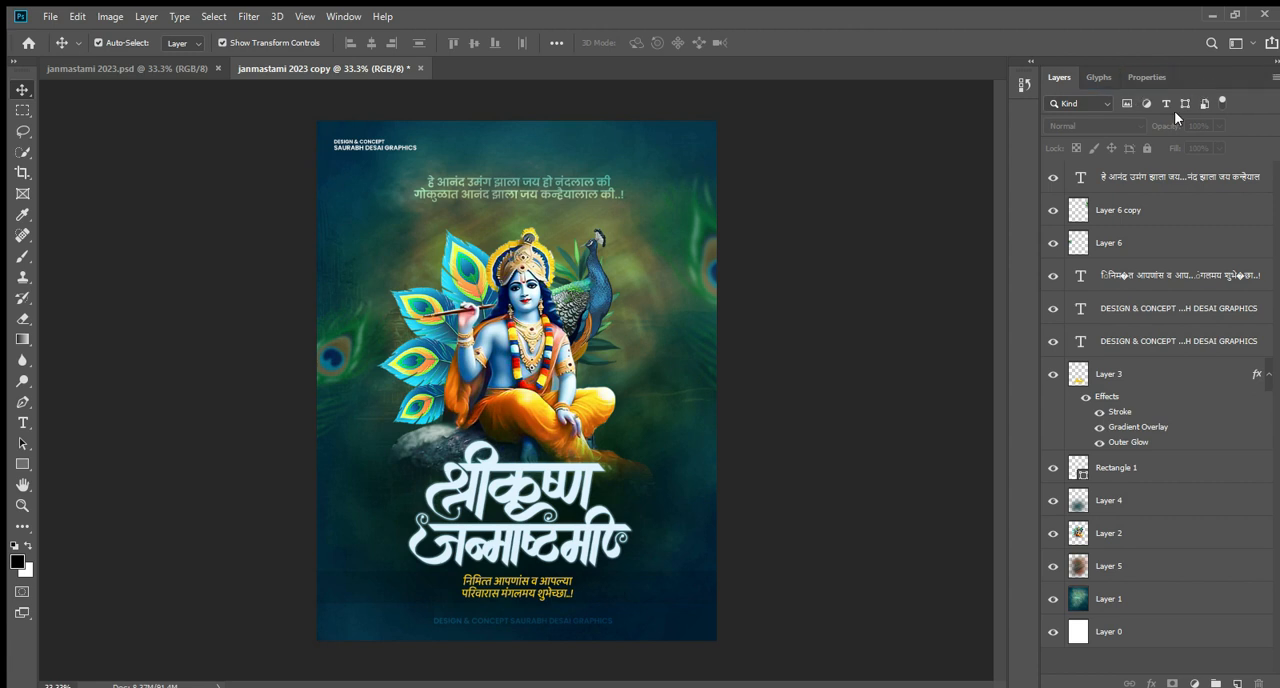